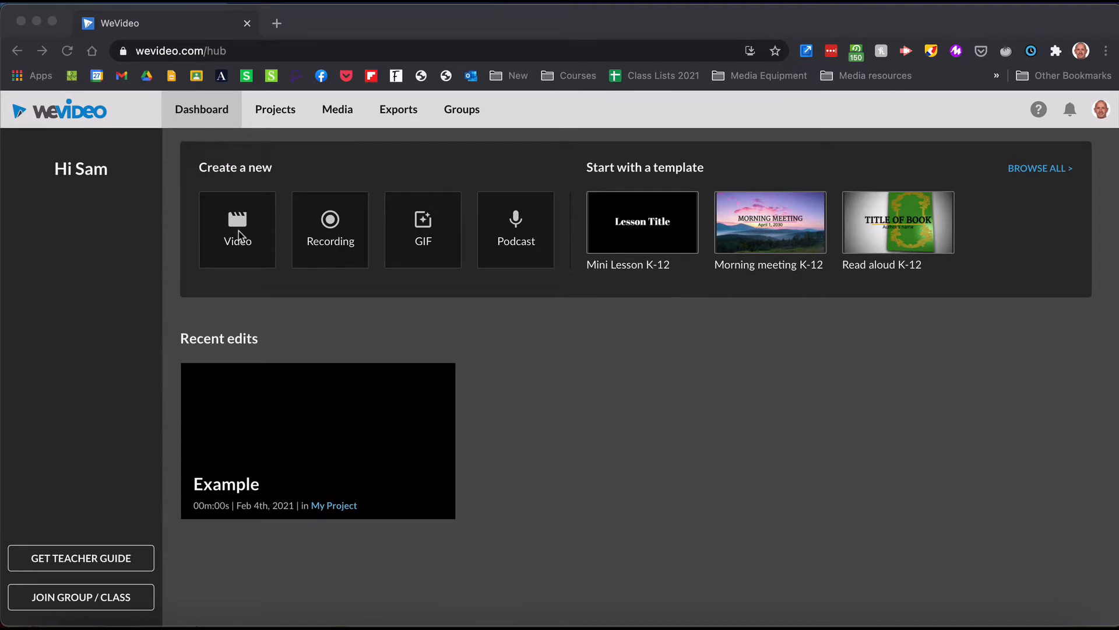
Create a new video project and view the available recording sources without starting a recording
left_click(239, 233)
left_click(239, 251)
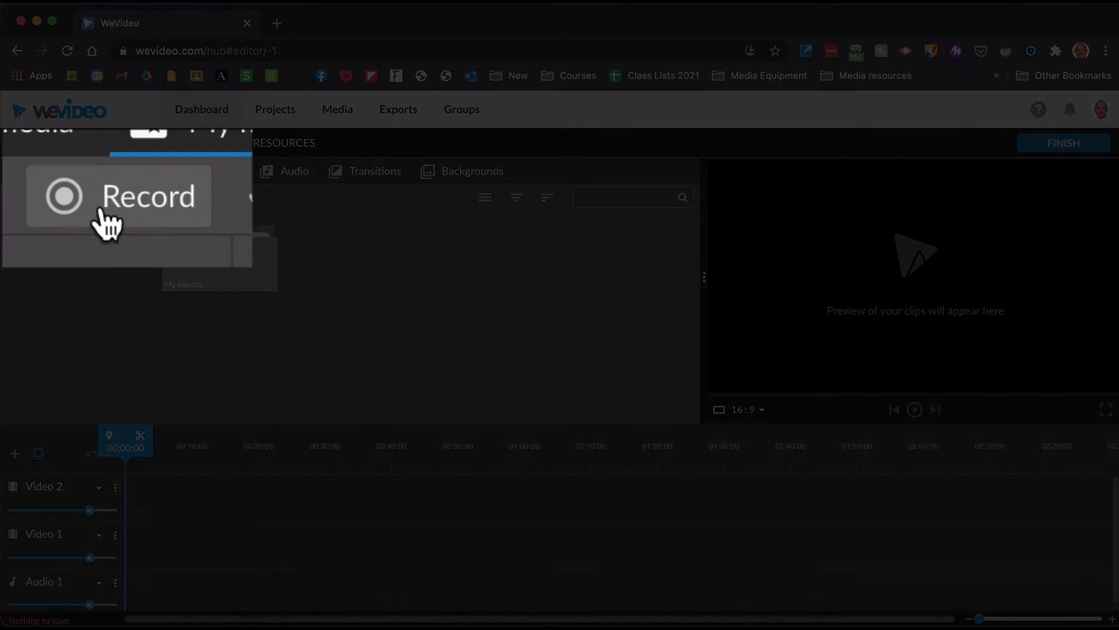
left_click(107, 220)
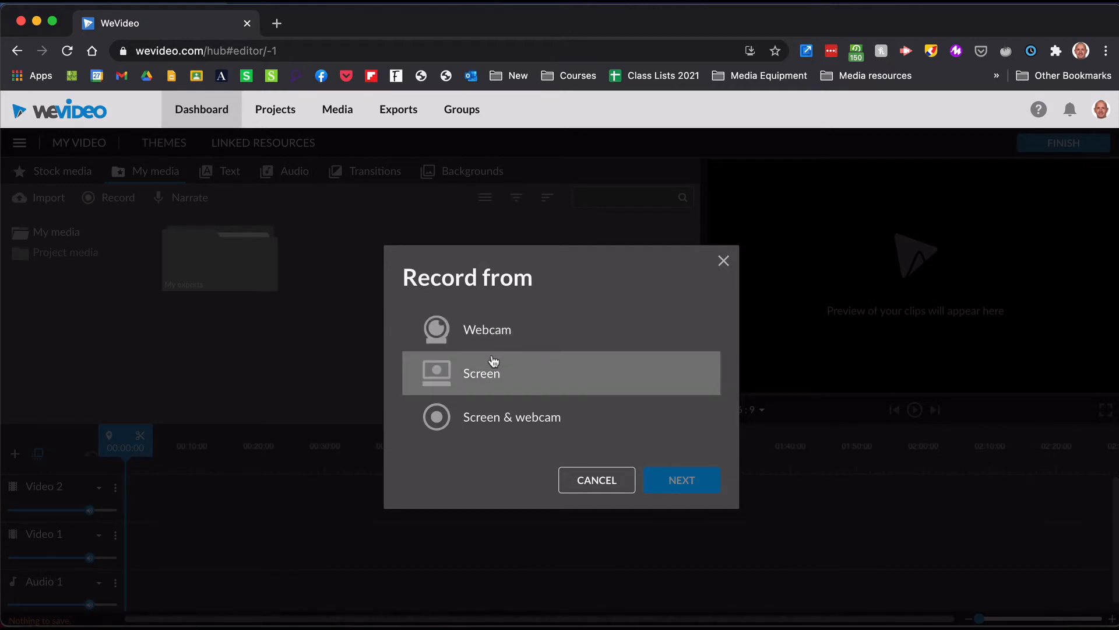
left_click(608, 487)
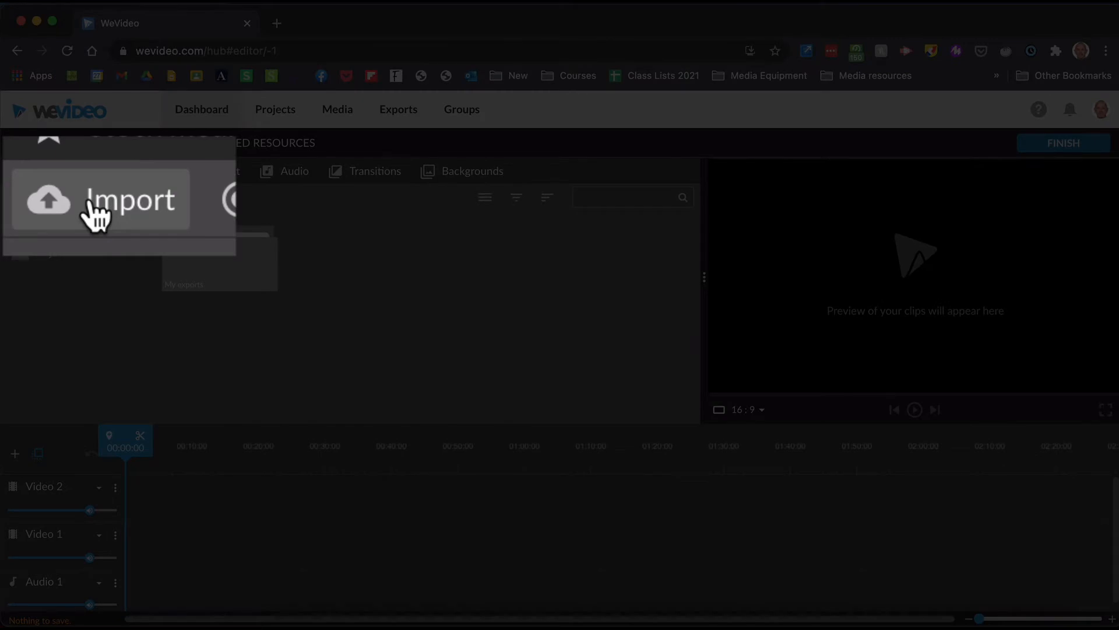
Start a media import from Google Drive and search the drive for "edit"
left_click(36, 199)
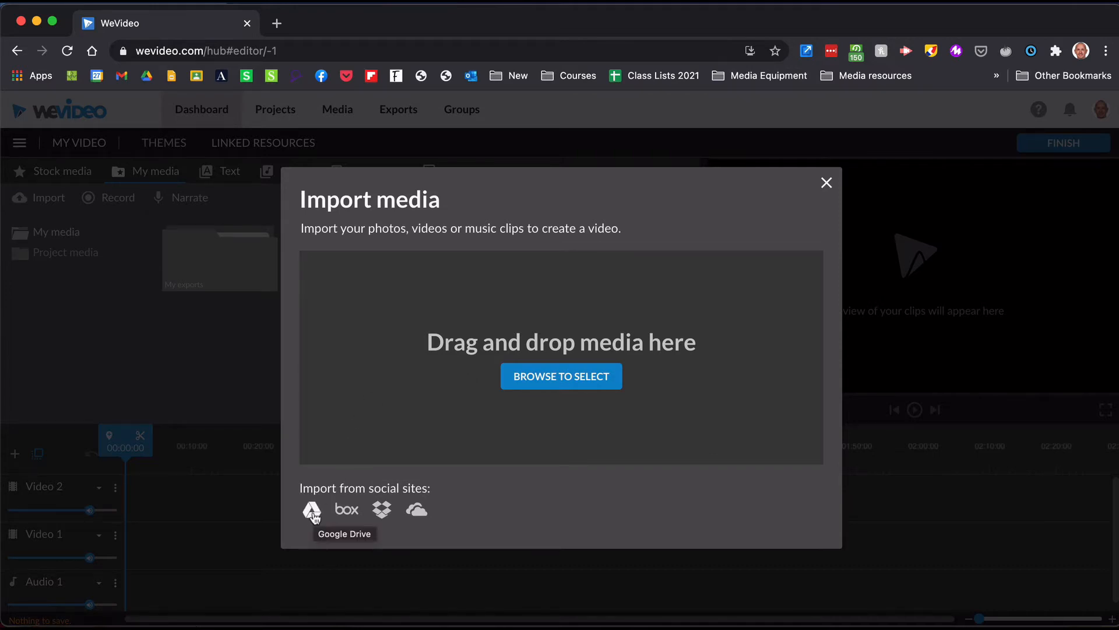
left_click(313, 512)
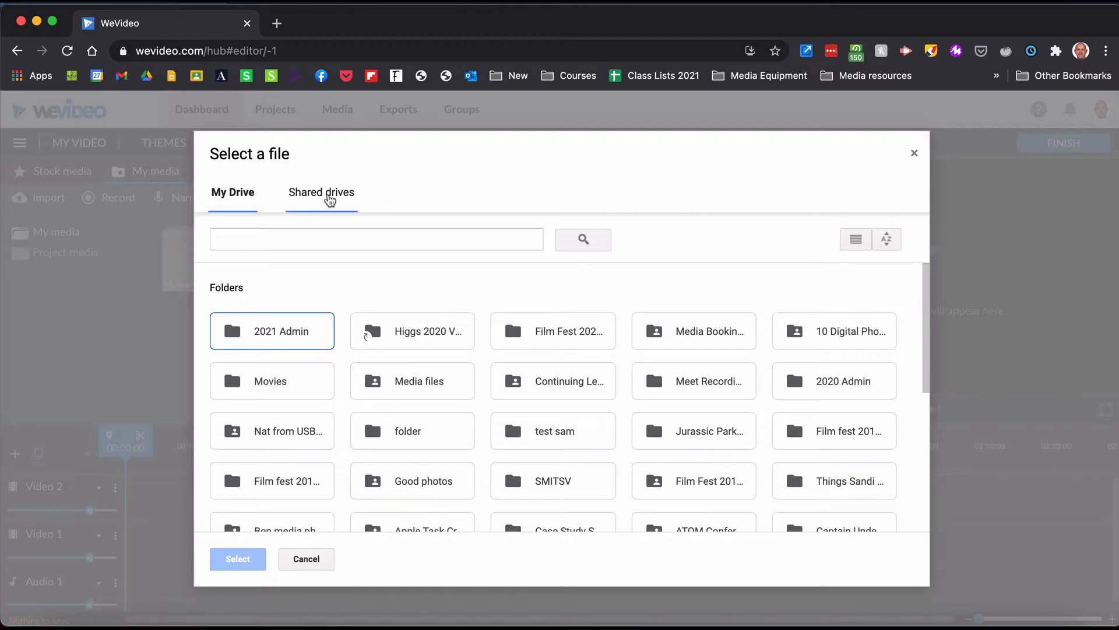
left_click(281, 241)
type("edit")
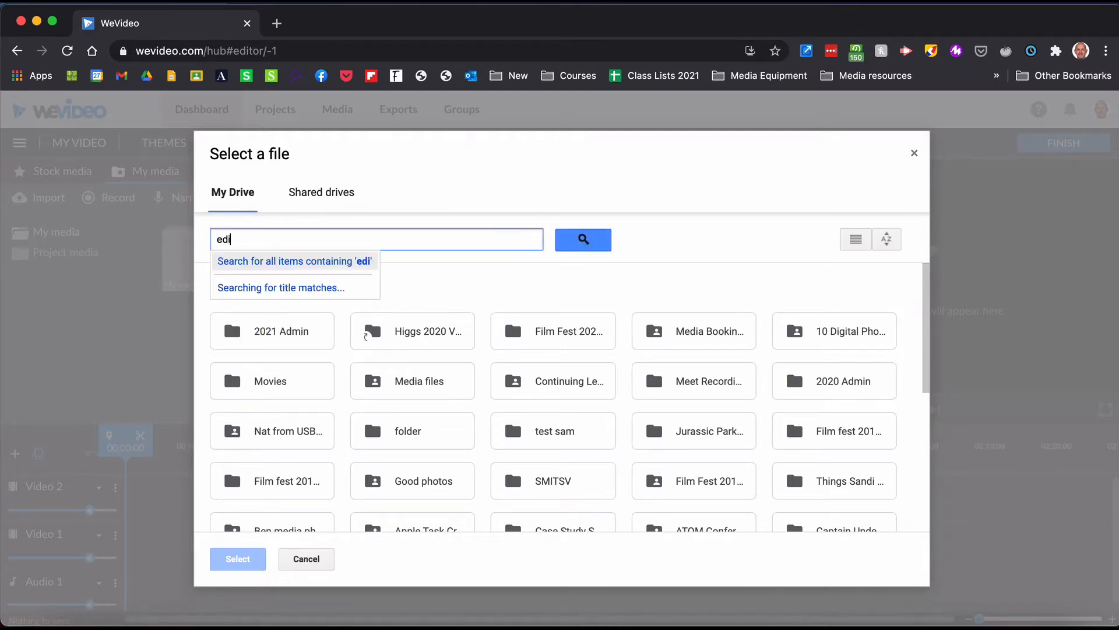
left_click(585, 240)
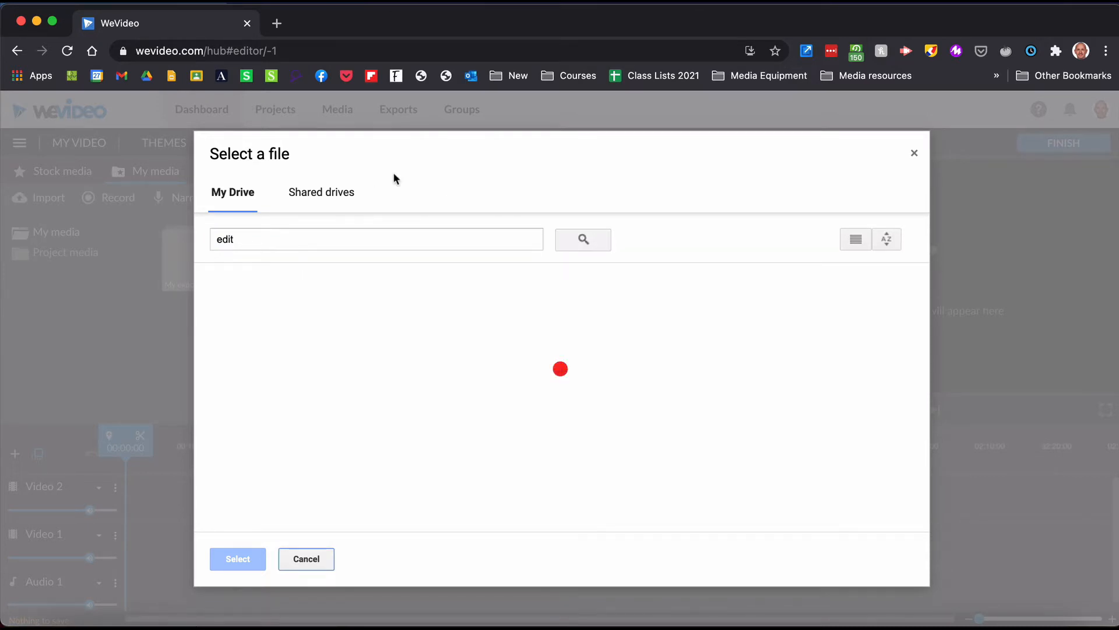
Import A22.mp4 from the scene_1_part_2 folder inside Edit Class copy
double_click(279, 350)
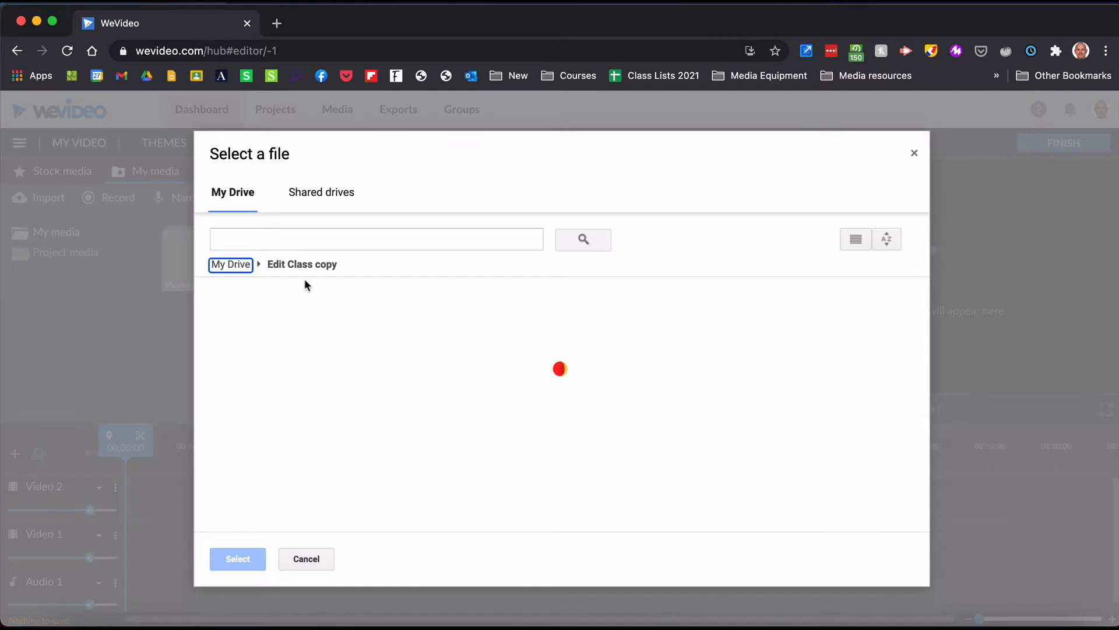
double_click(278, 346)
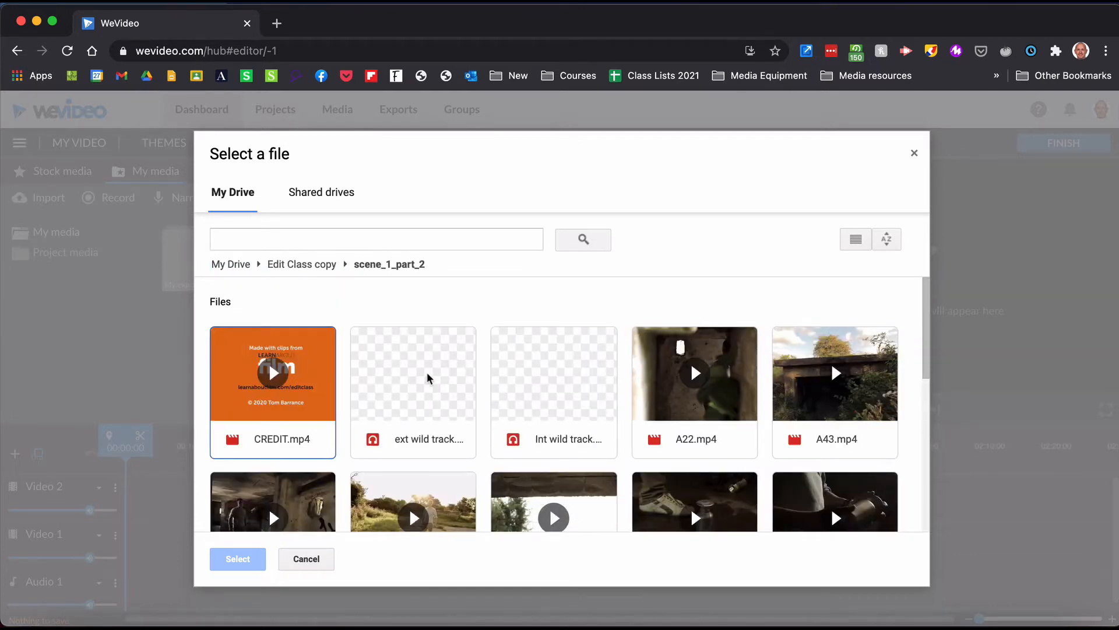
left_click(739, 401)
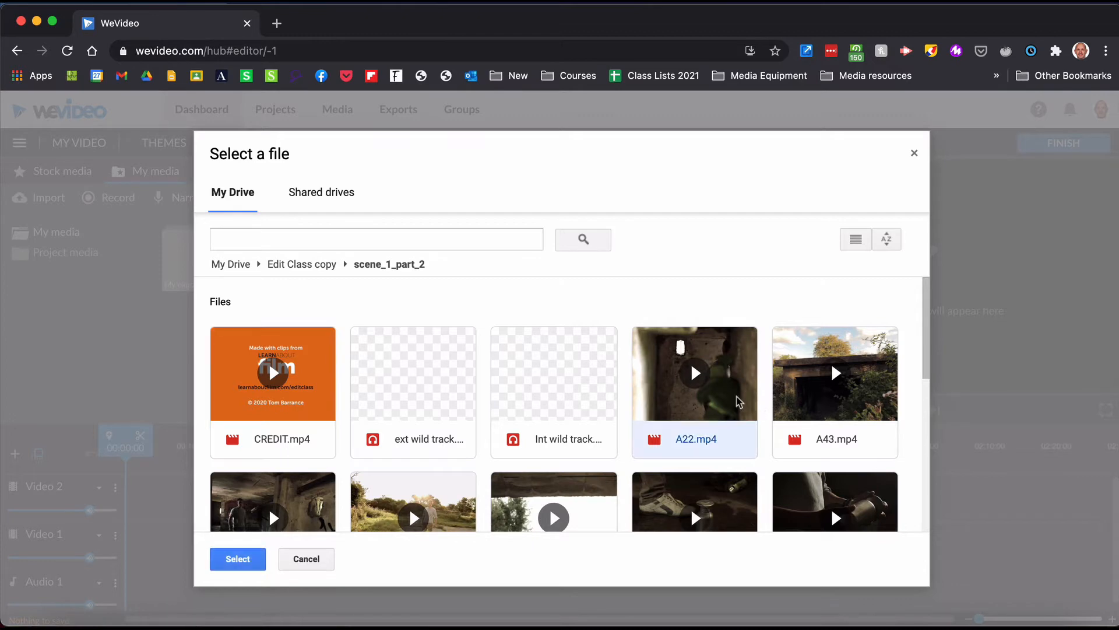
left_click(239, 560)
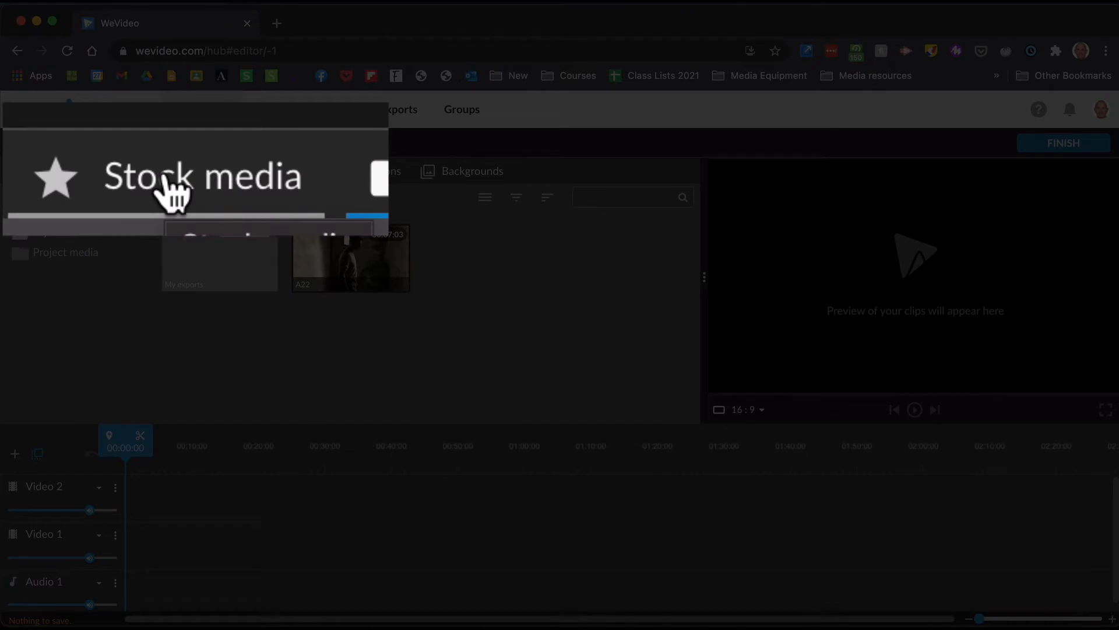
Browse the stock media, search it for "horse" and preview the tracking clip of the mounted brown horse
left_click(52, 174)
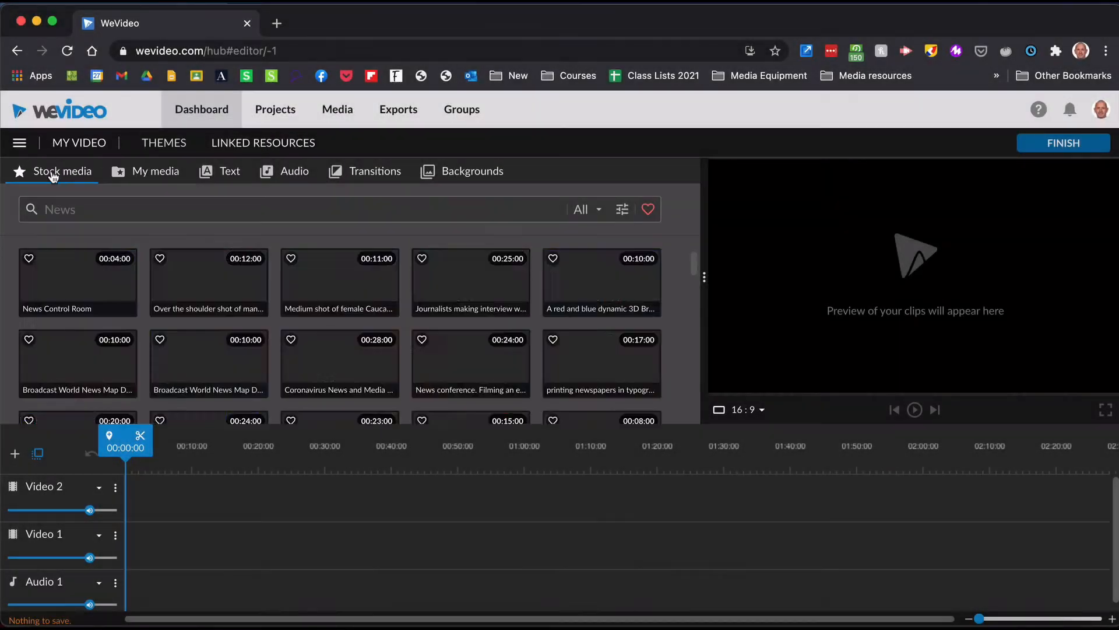
scroll(674, 306, "down", 5)
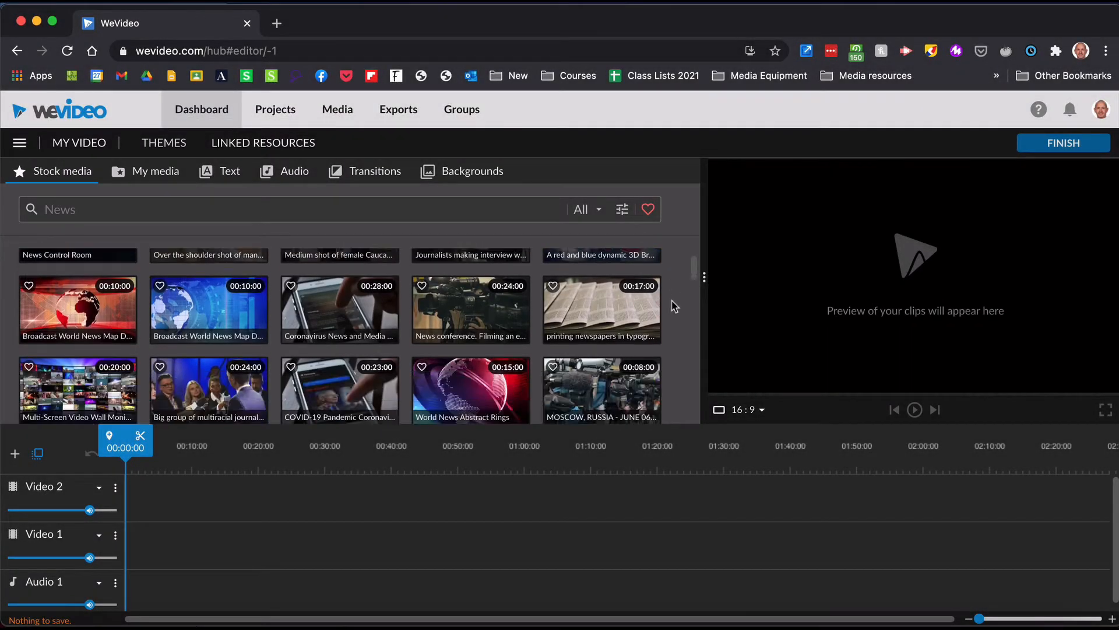
scroll(674, 306, "down", 5)
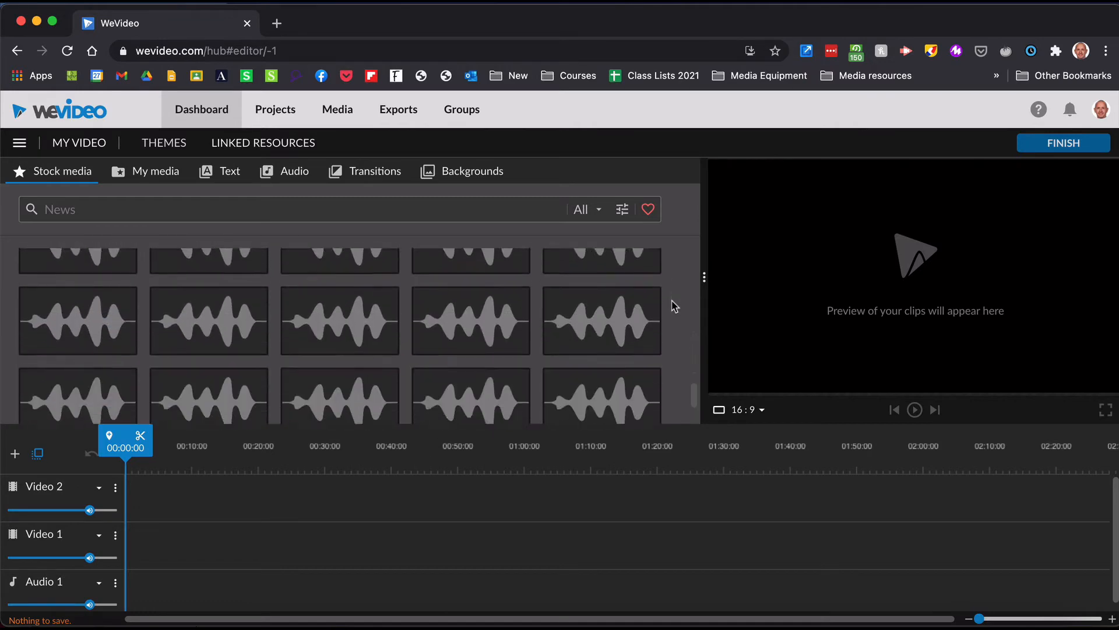
scroll(674, 306, "up", 15)
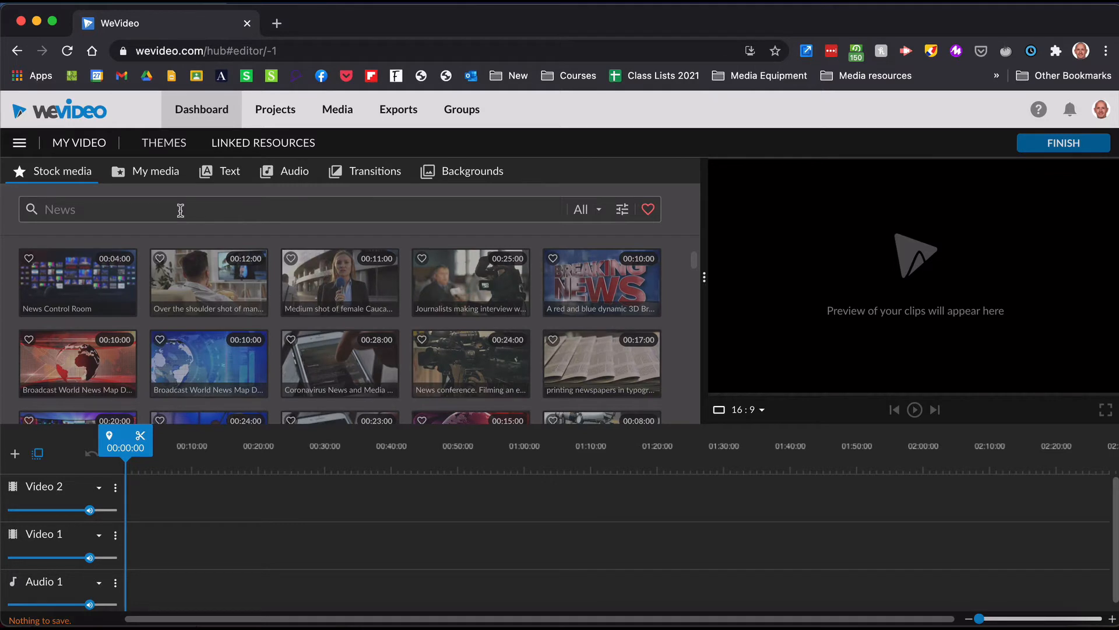
left_click(181, 209)
type("horse")
key("Return")
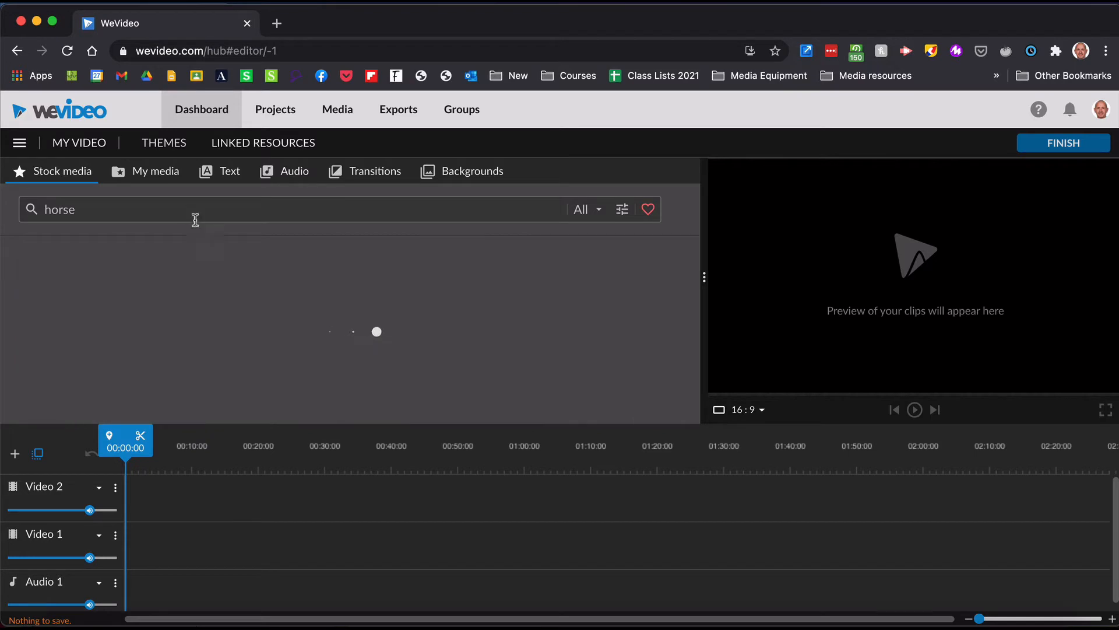
left_click(222, 364)
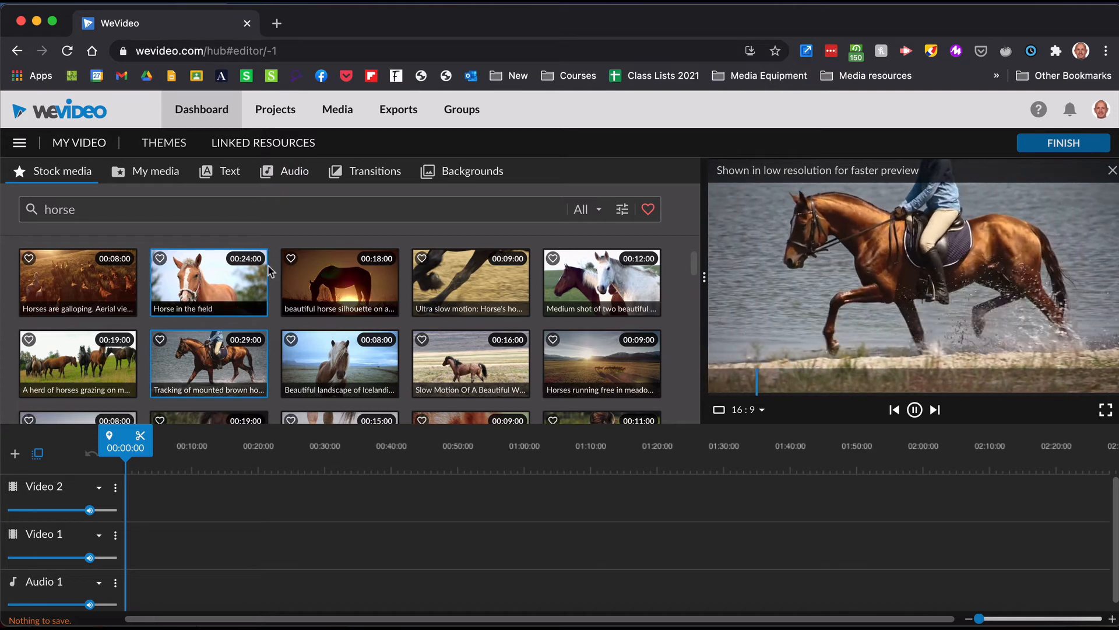
Set up a webcam recording in the project's own media, using the FaceTime HD Camera
left_click(153, 178)
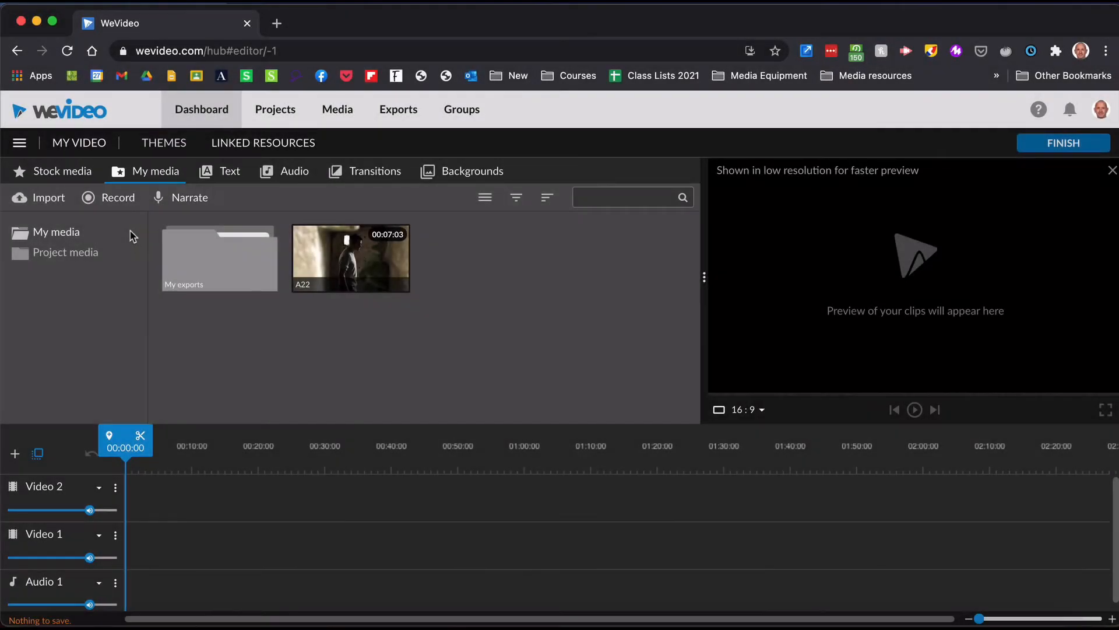
left_click(113, 201)
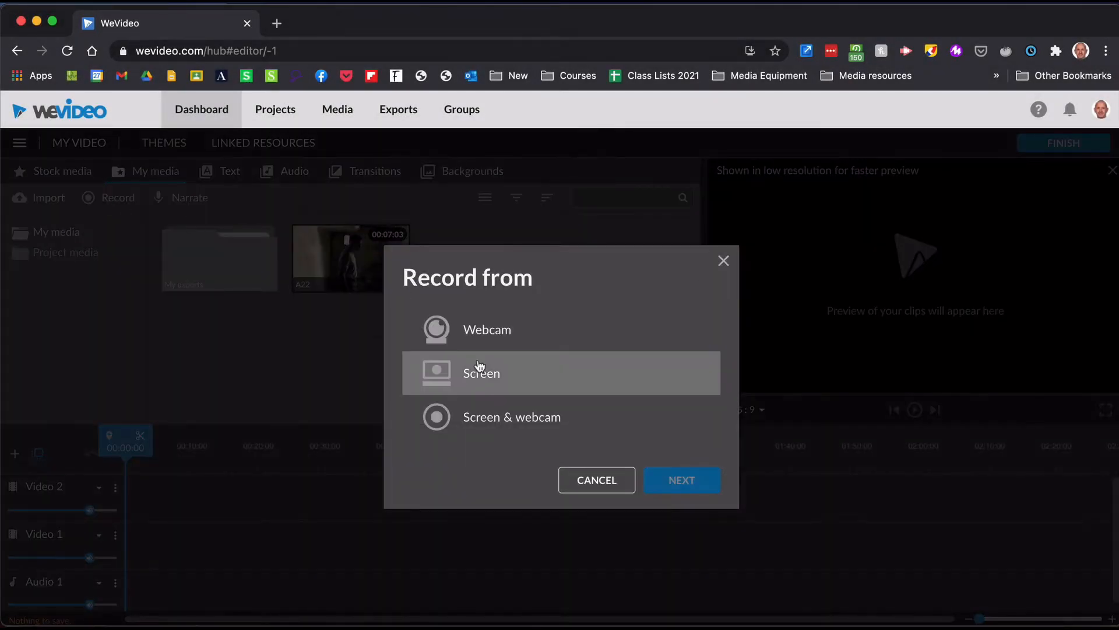
left_click(480, 340)
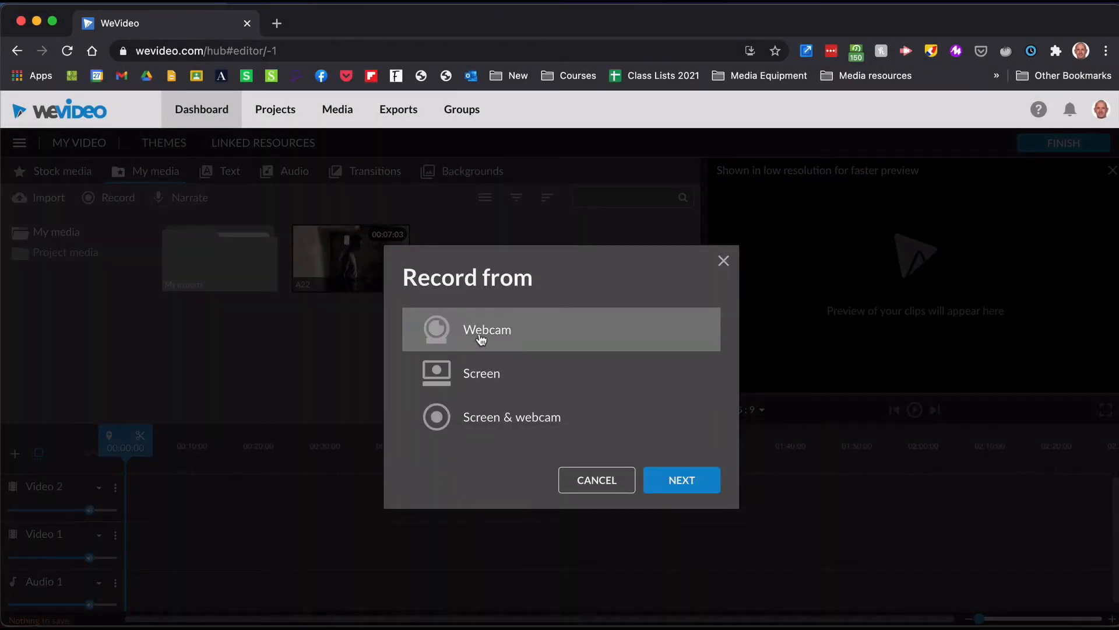
left_click(680, 485)
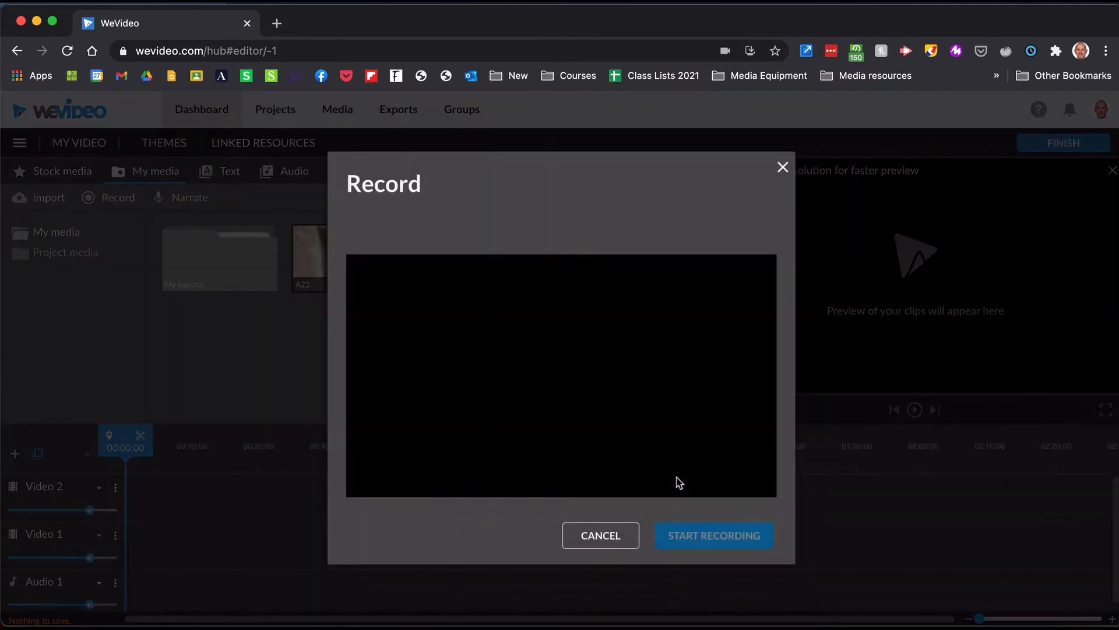
left_click(531, 233)
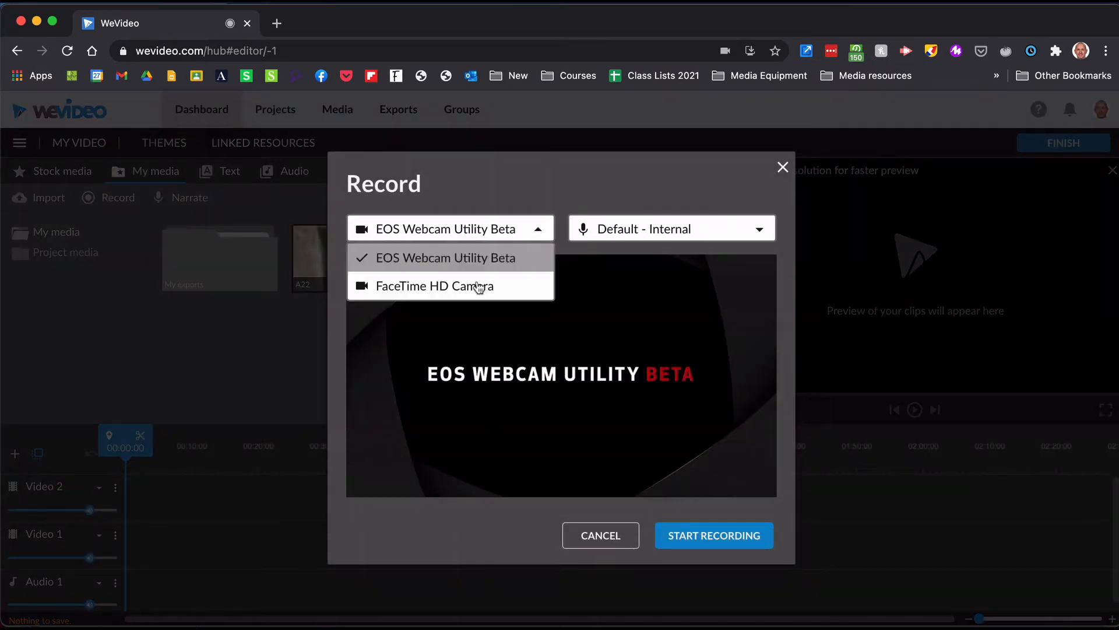
left_click(478, 285)
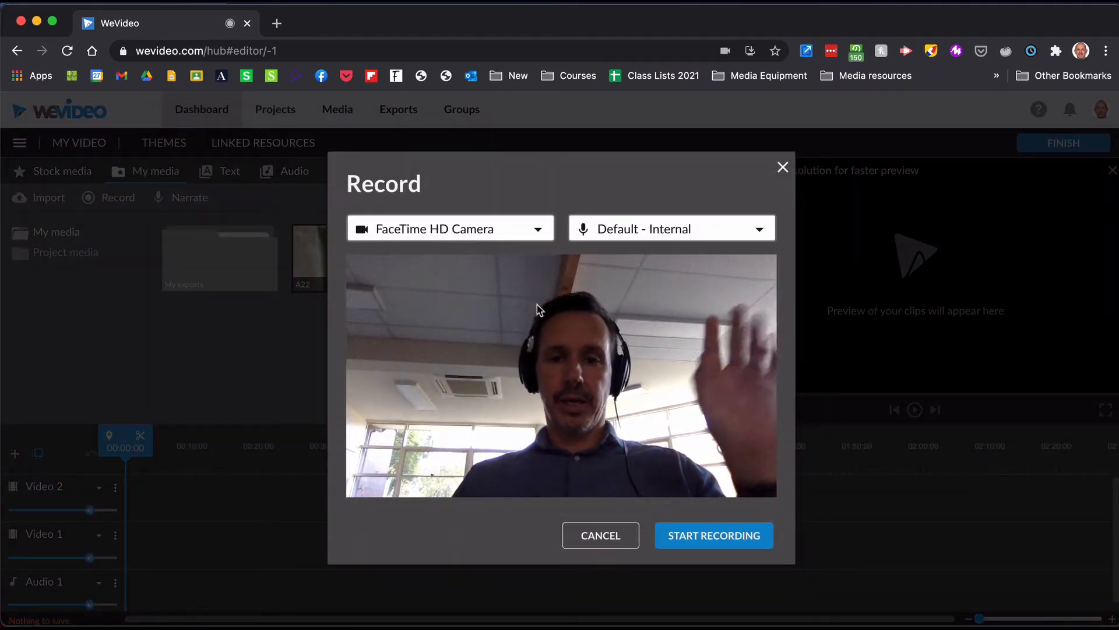
Record a webcam clip of about two seconds and save it to the project
left_click(700, 533)
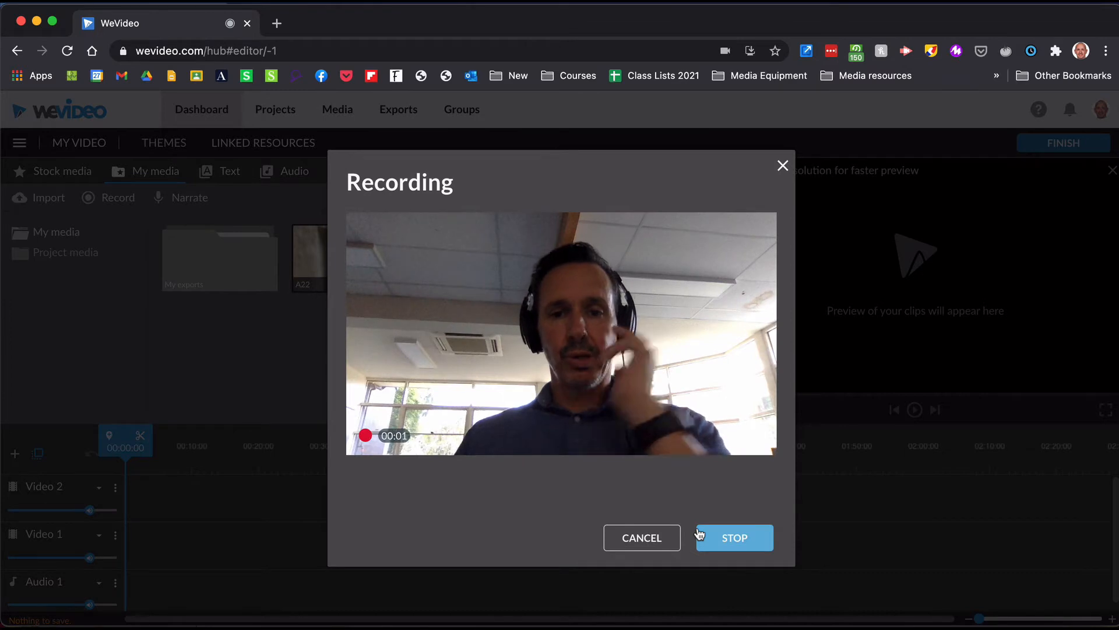
left_click(736, 541)
left_click(737, 538)
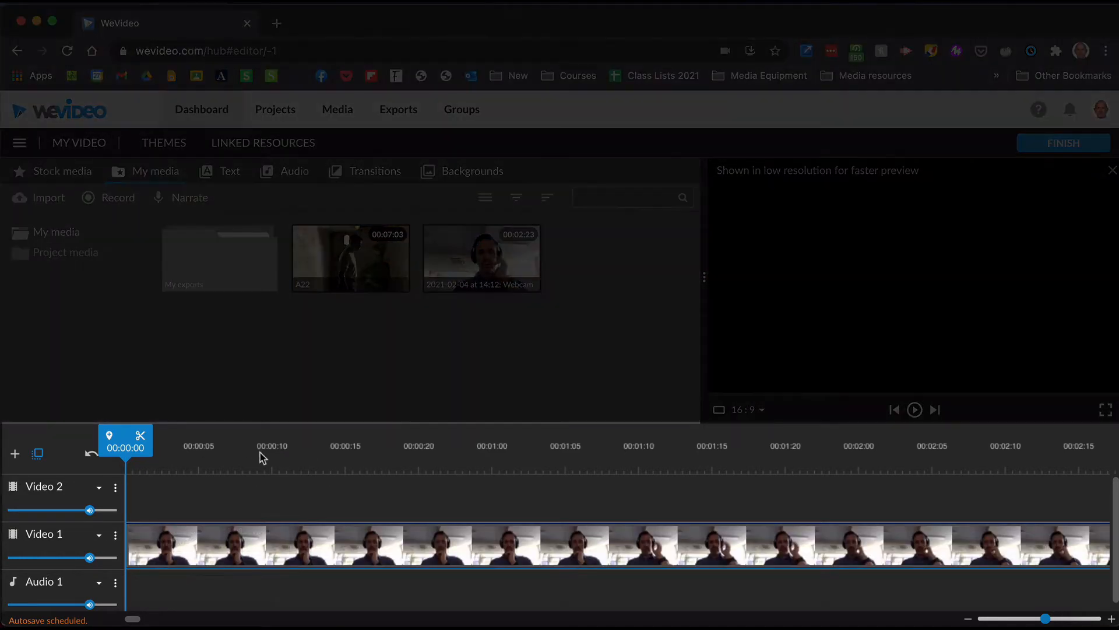
Examine the timeline tracks and the video and audio options for adding a track, without adding one
scroll(281, 508, "down", 1)
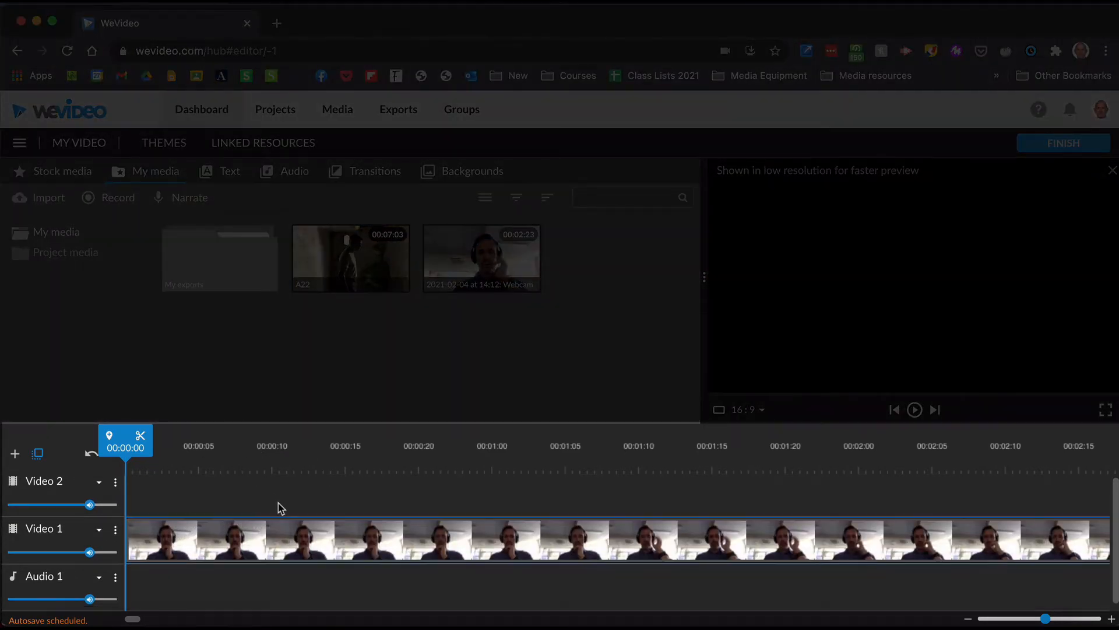
scroll(281, 508, "up", 1)
scroll(282, 508, "right", 1)
scroll(282, 508, "left", 1)
scroll(281, 509, "down", 1)
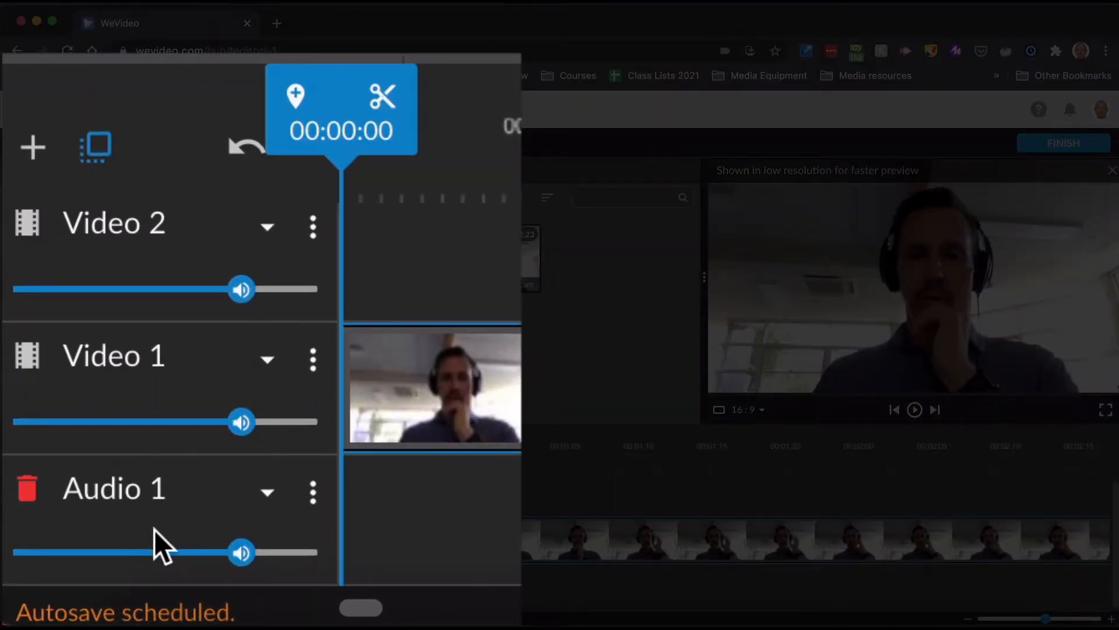
left_click(34, 149)
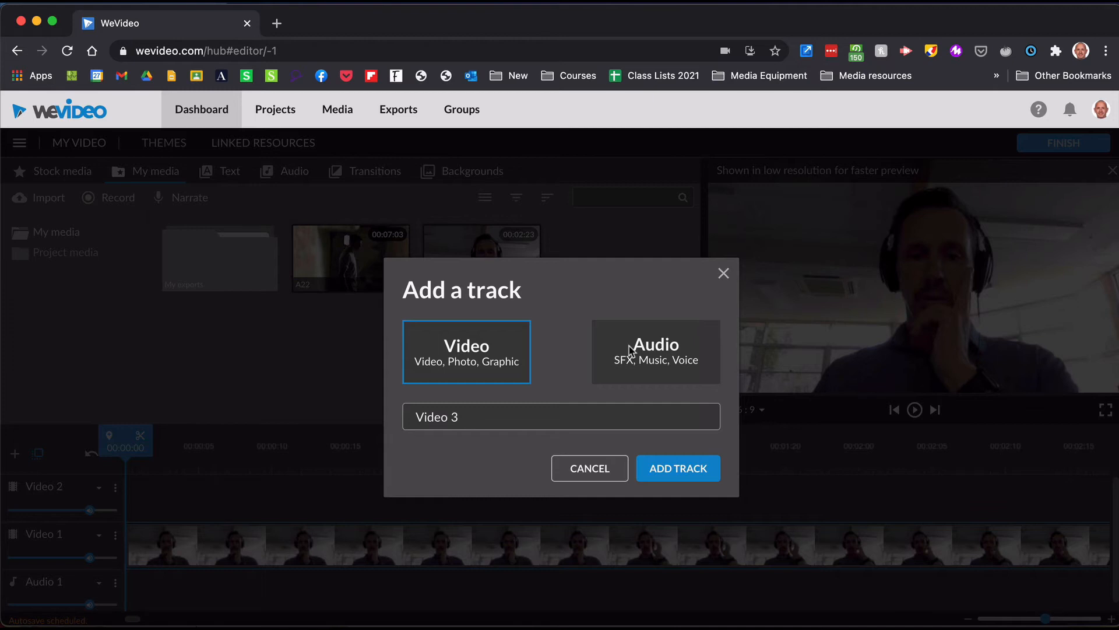
left_click(589, 471)
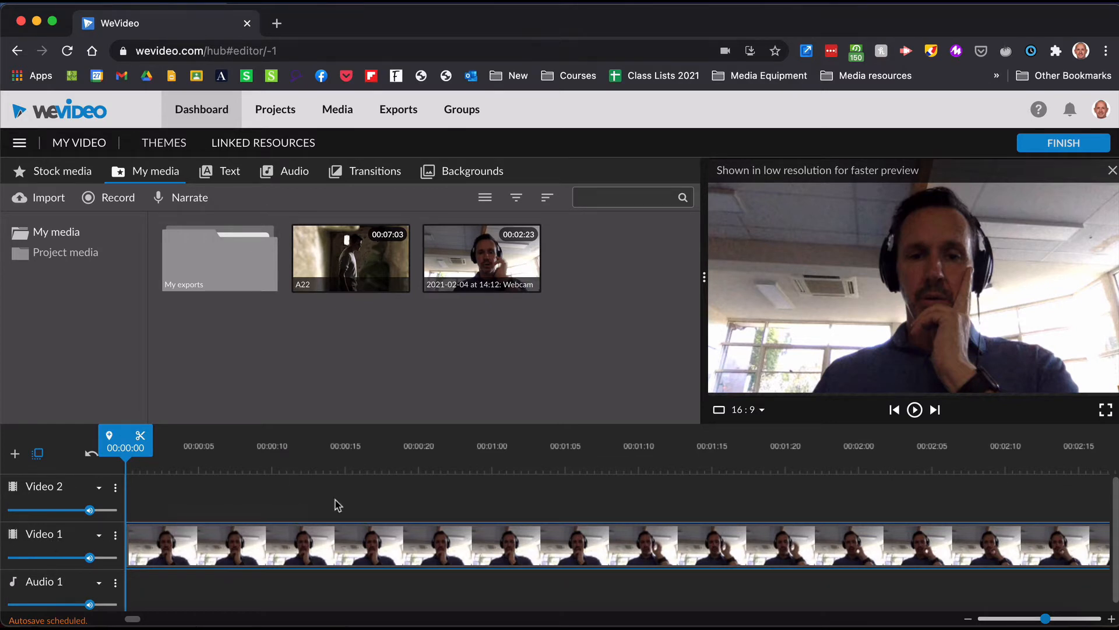
Place the A22 clip on the Video 2 track at the start of the timeline, above the webcam clip
left_click(297, 545)
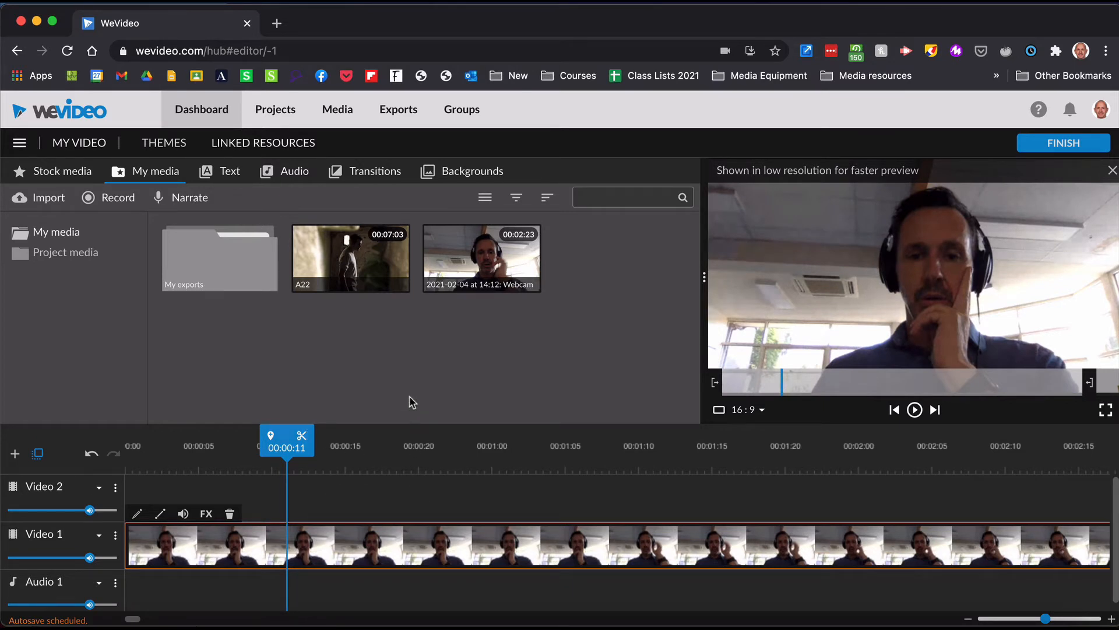
left_click(324, 253)
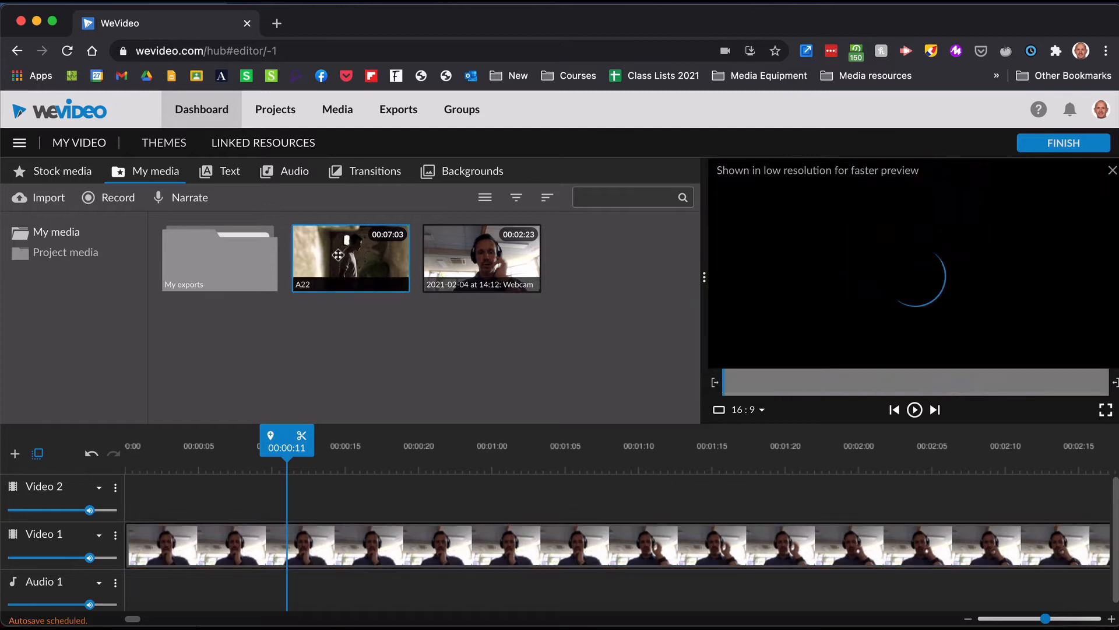
left_click_drag(322, 252, 143, 492)
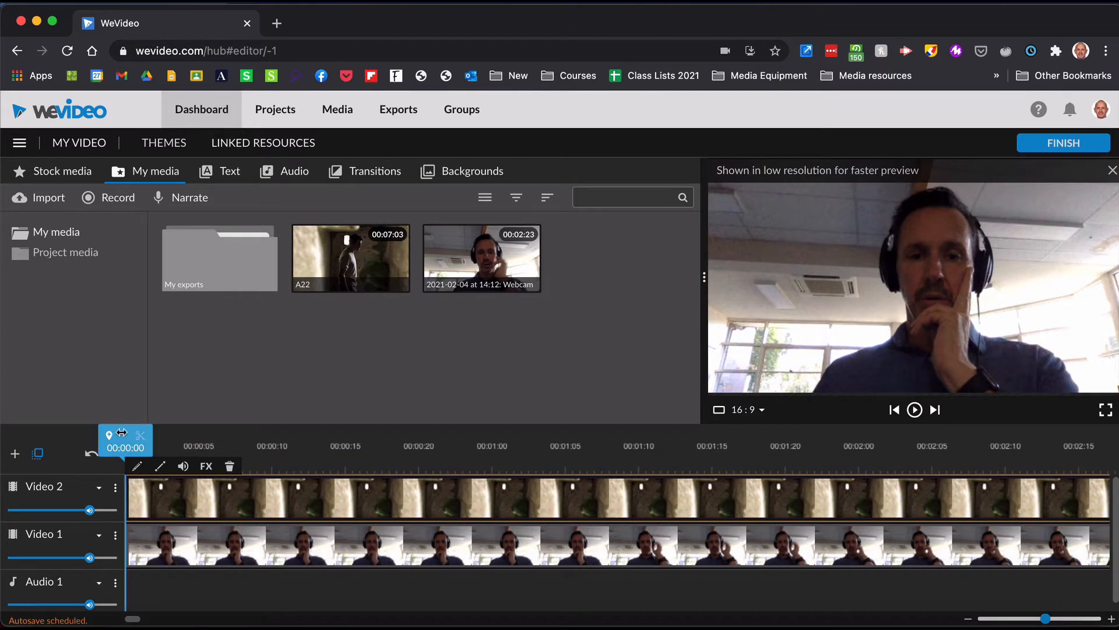
Scrub the playhead from the start of the timeline to 00:00:17 to preview the stacked clips
left_click_drag(121, 434, 231, 438)
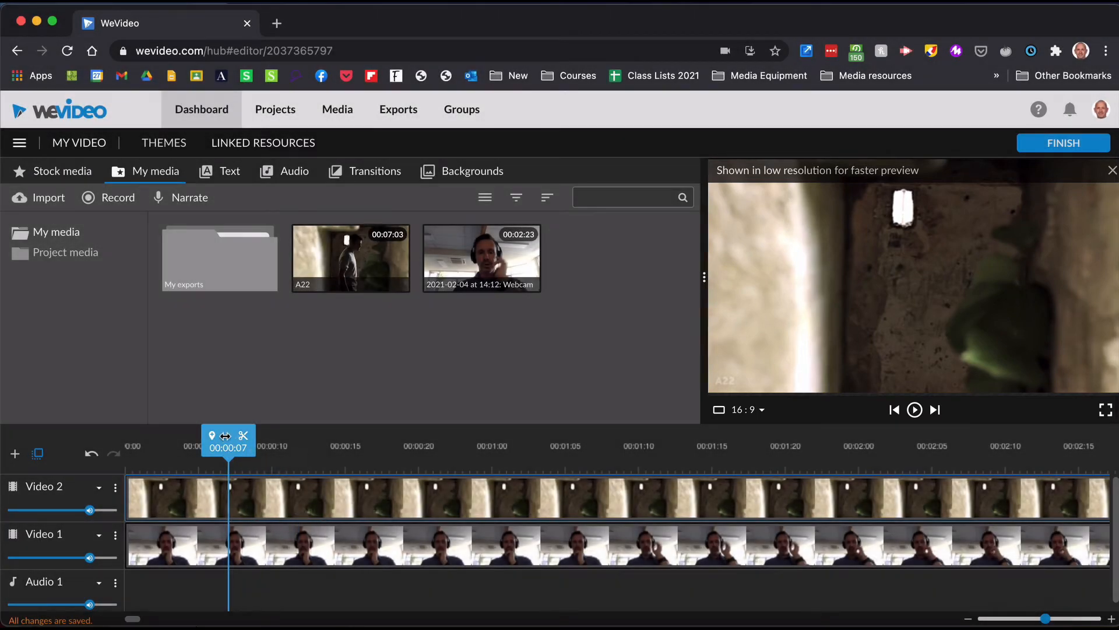
left_click_drag(225, 436, 287, 436)
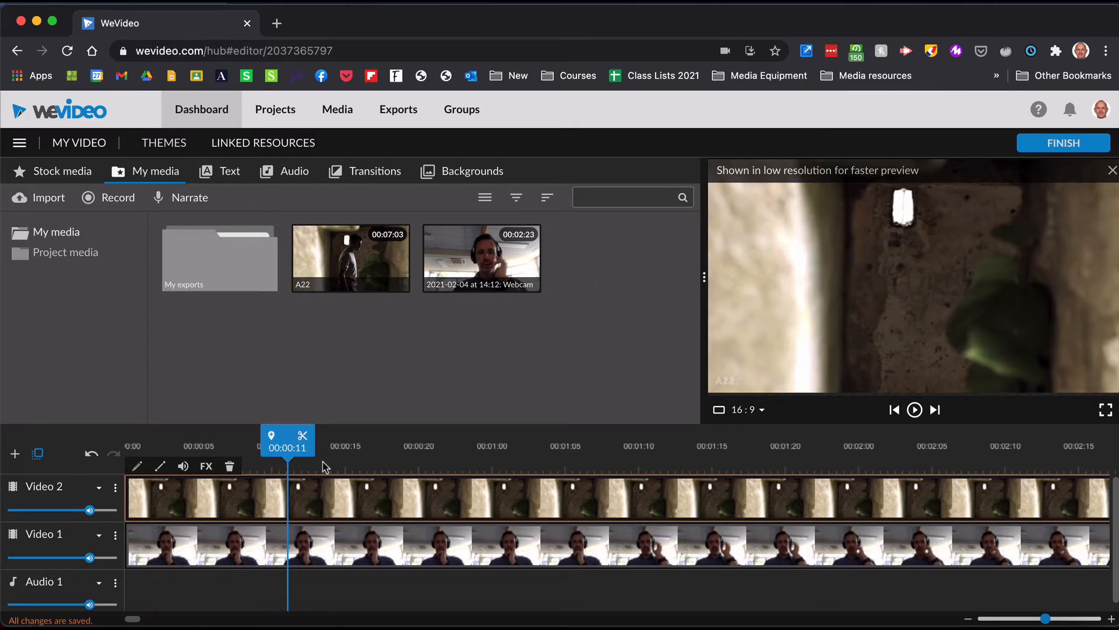
left_click_drag(286, 435, 377, 436)
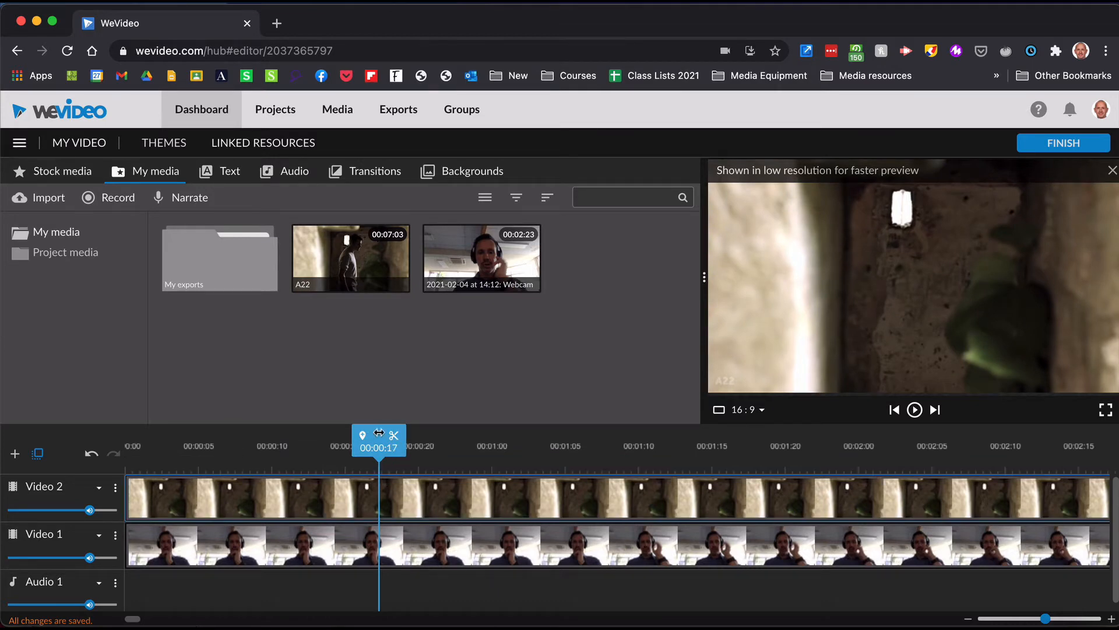
Split the A22 clip on Video 2 at about 00:01:09 and shift its second part to start at about 00:01:13
mouse_move(396, 445)
left_mouse_down()
mouse_move(564, 437)
mouse_move(636, 449)
left_mouse_up()
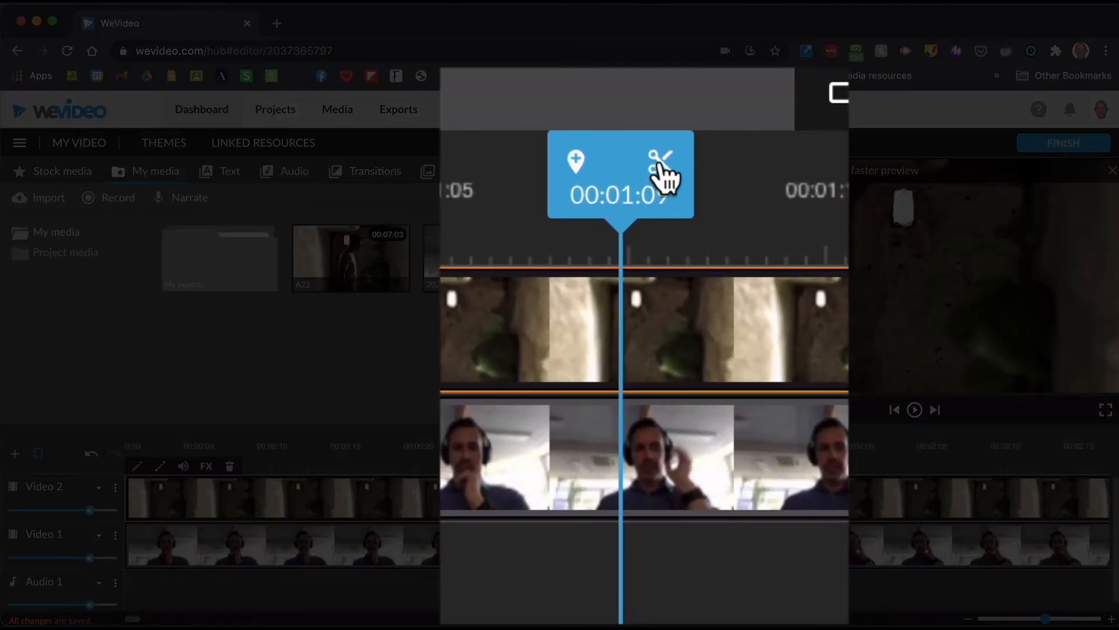
left_click(659, 167)
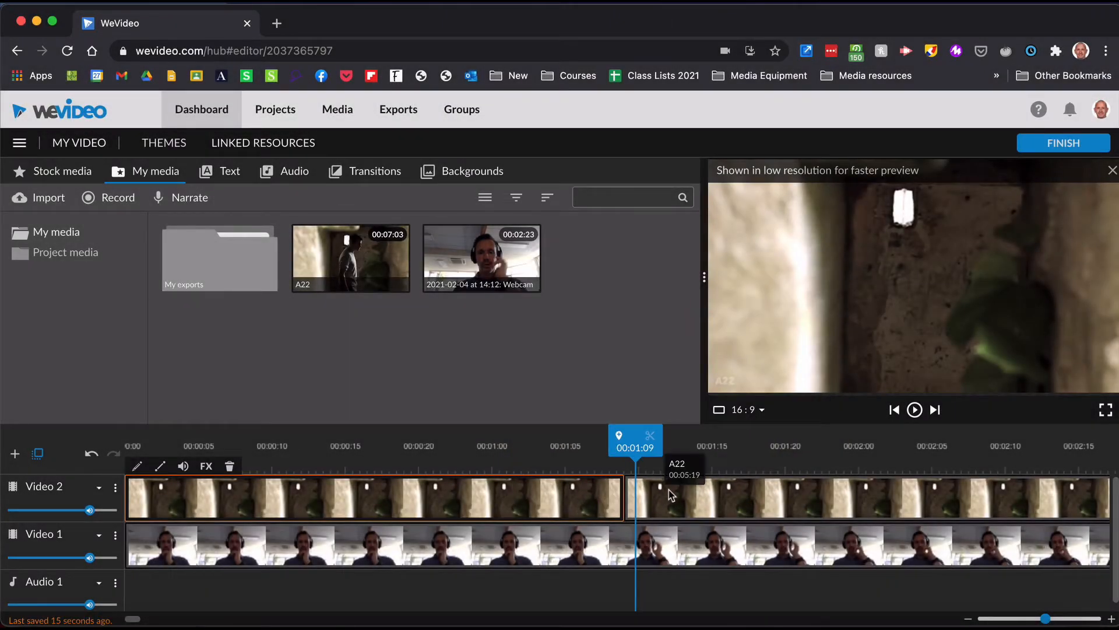
left_click(670, 494)
left_click_drag(677, 494, 736, 494)
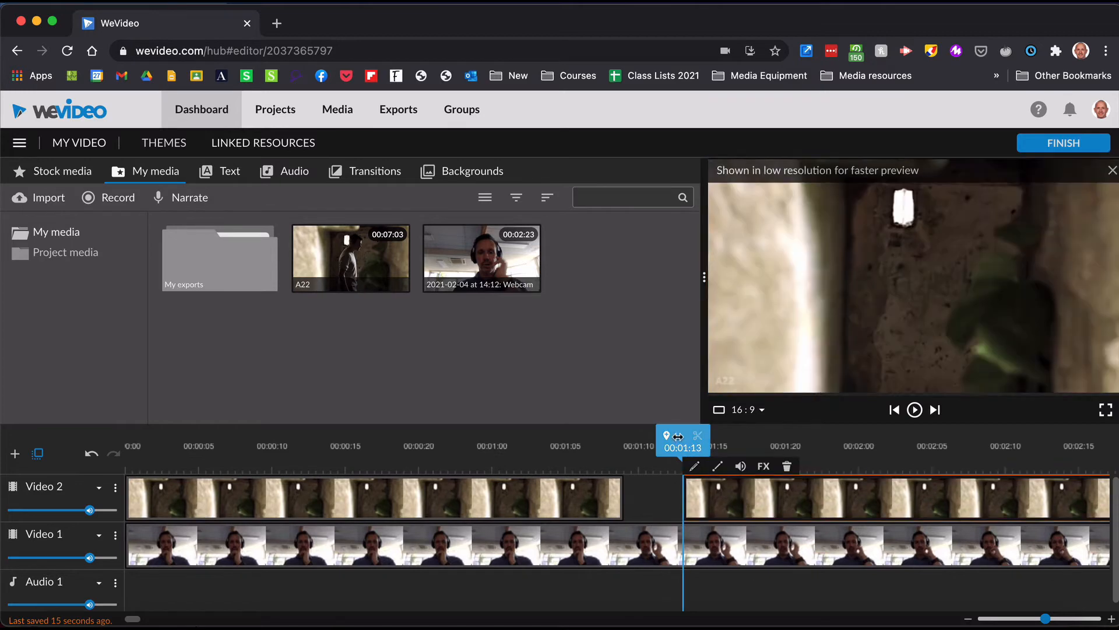
left_click_drag(665, 436, 495, 436)
Open the first A22 segment for editing and examine its transform, crop, volume and animation settings
left_click(320, 507)
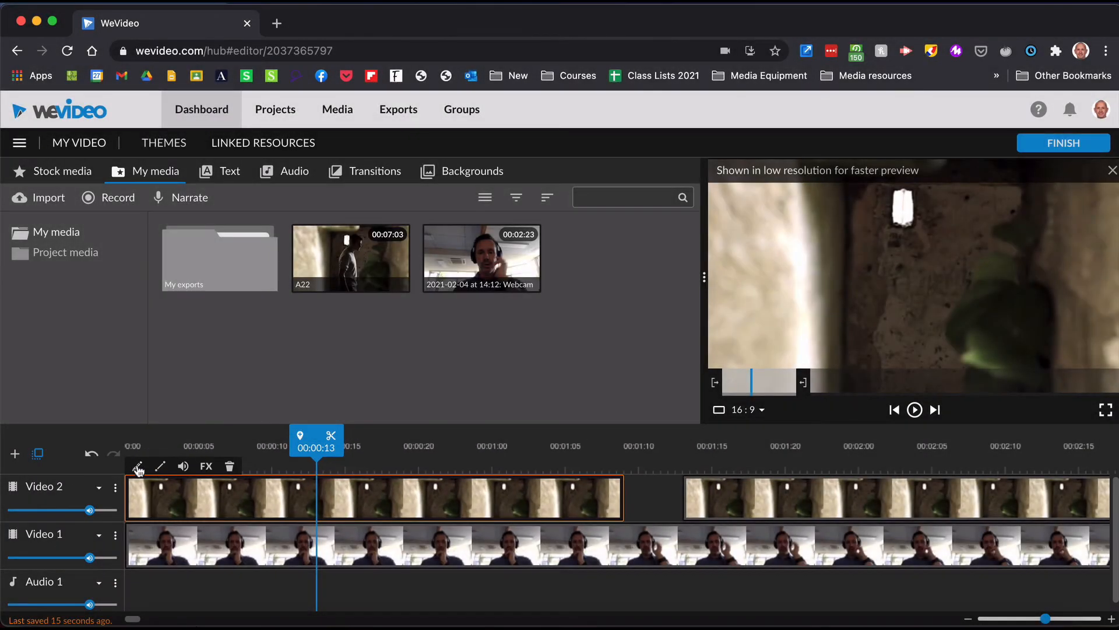
left_click(138, 468)
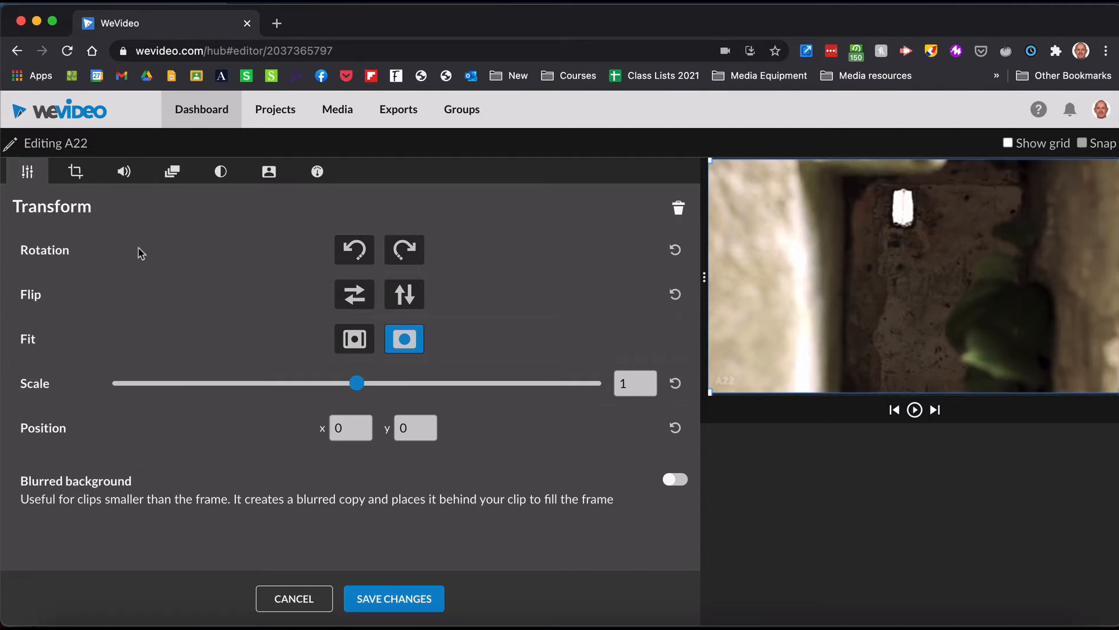
left_click(74, 173)
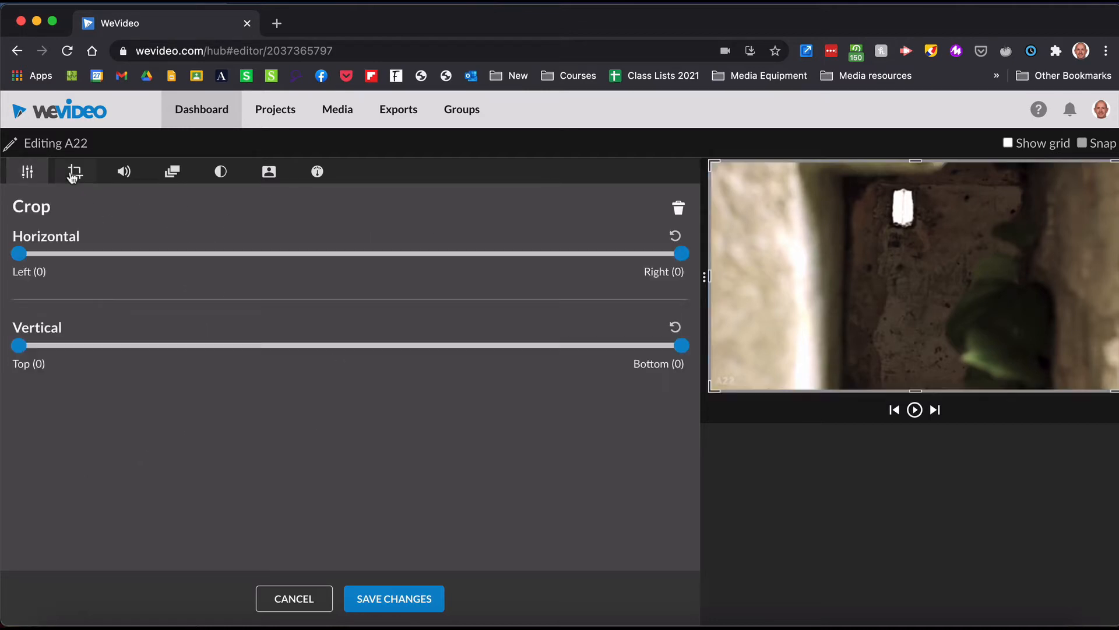
left_click(122, 174)
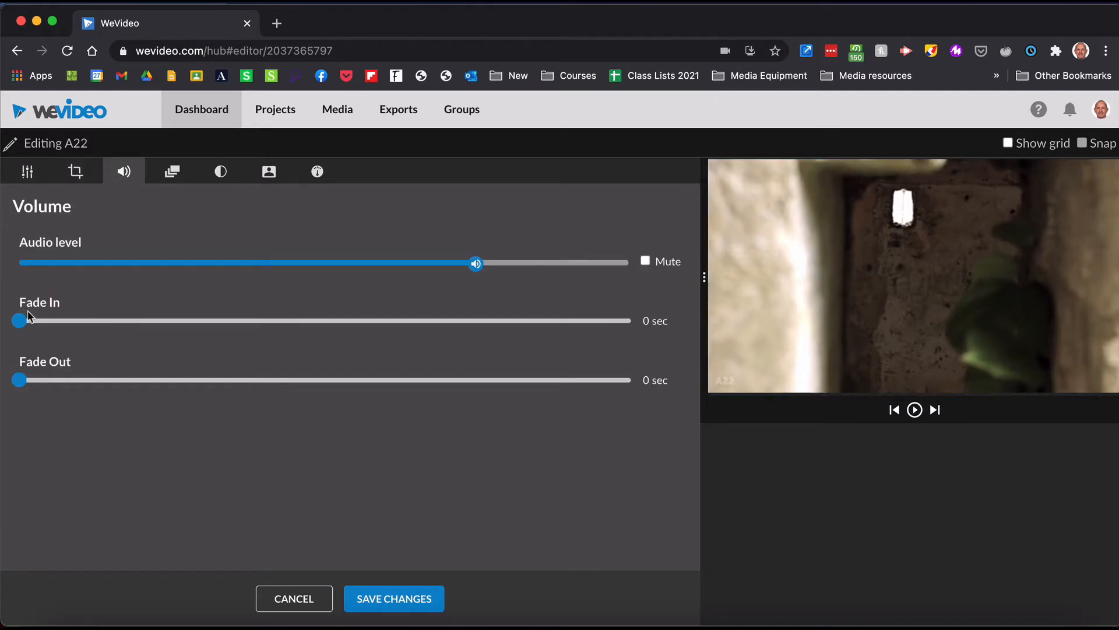
left_click(172, 175)
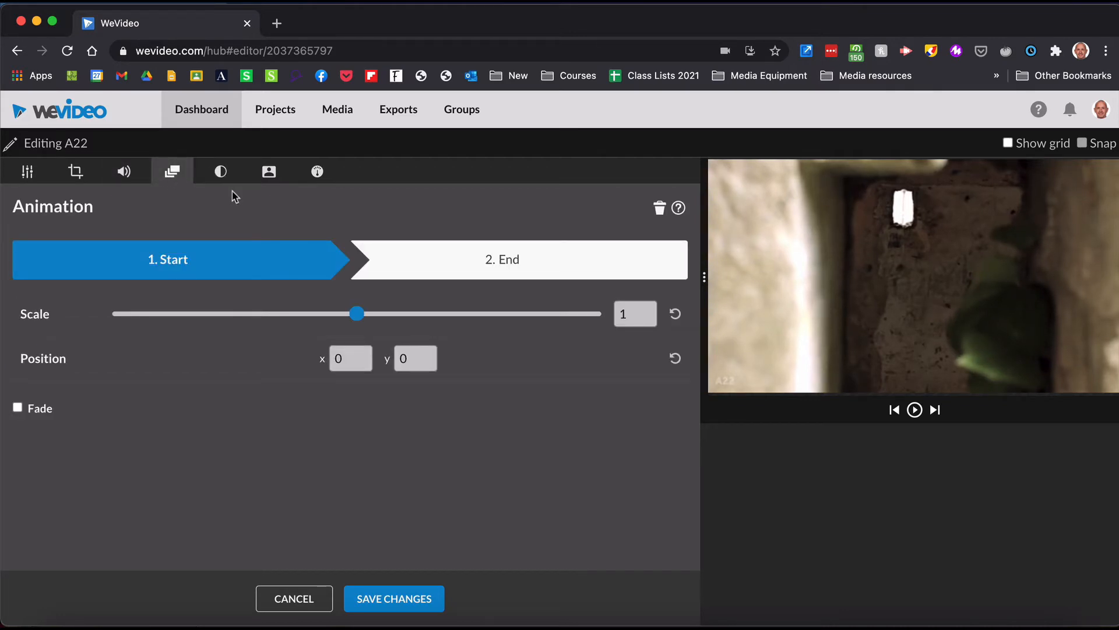
Try a contrast of 33 on the A22 segment, then return the contrast to its neutral setting
left_click(221, 175)
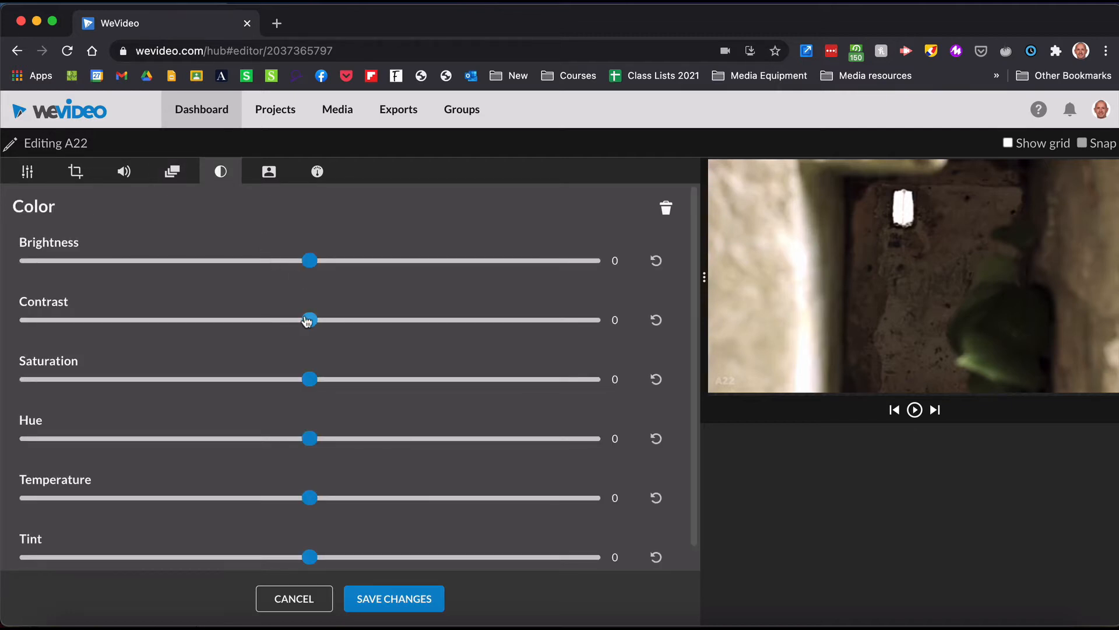
left_click_drag(309, 322, 406, 322)
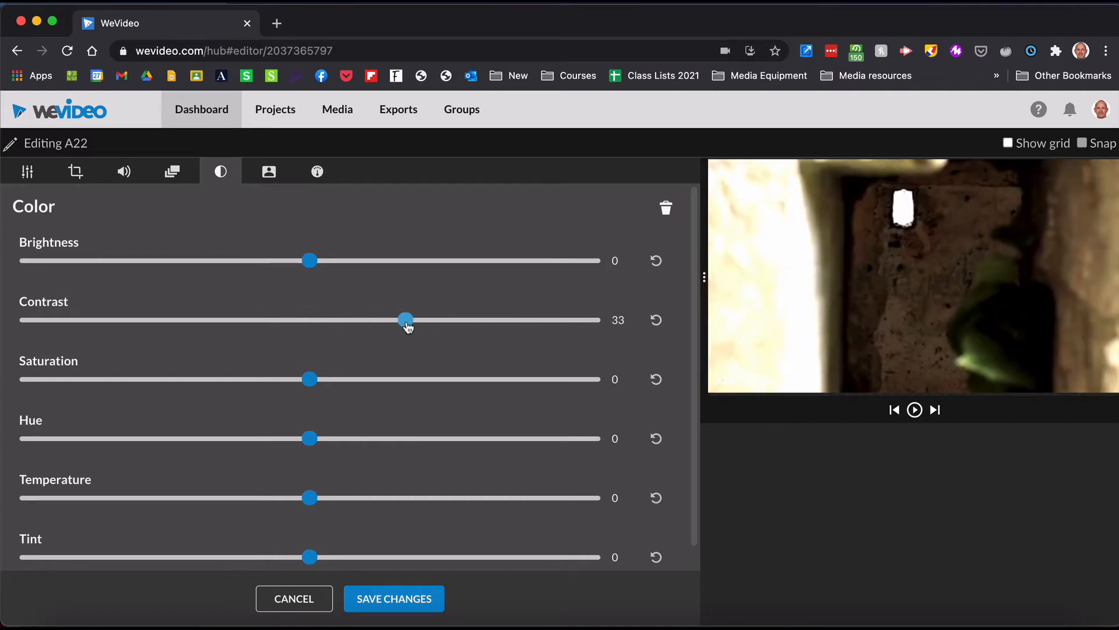
mouse_move(315, 267)
left_mouse_down()
mouse_move(168, 265)
mouse_move(311, 260)
left_mouse_up()
left_click_drag(391, 326, 310, 320)
Try color keying on the A22 segment, sampling the dark green 2f361d and then the near-white feffff from the preview
left_click(274, 175)
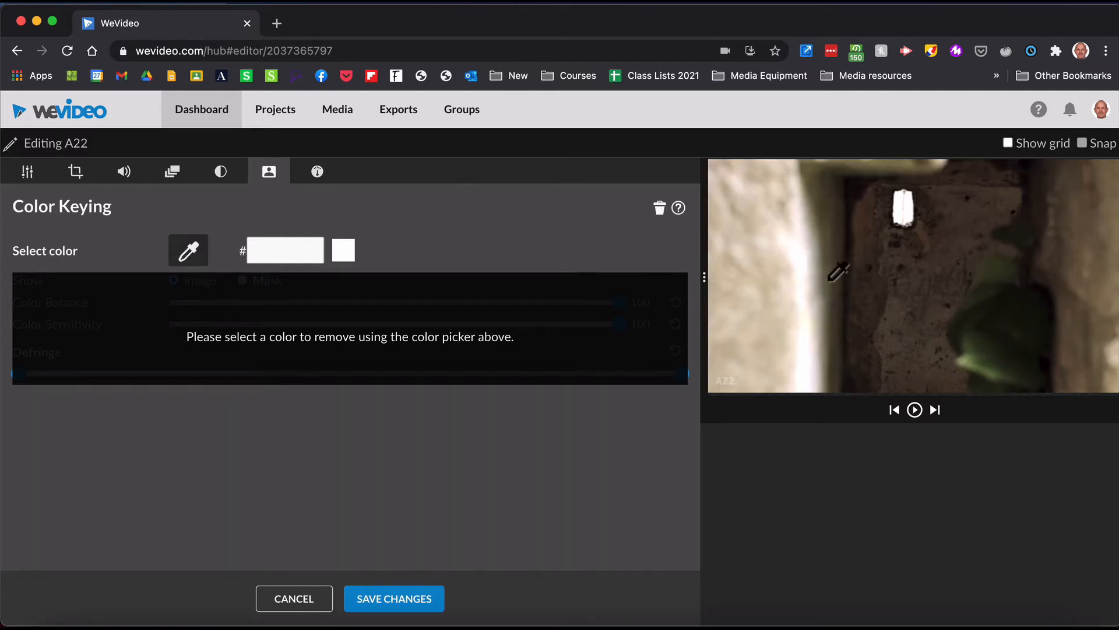
left_click(984, 354)
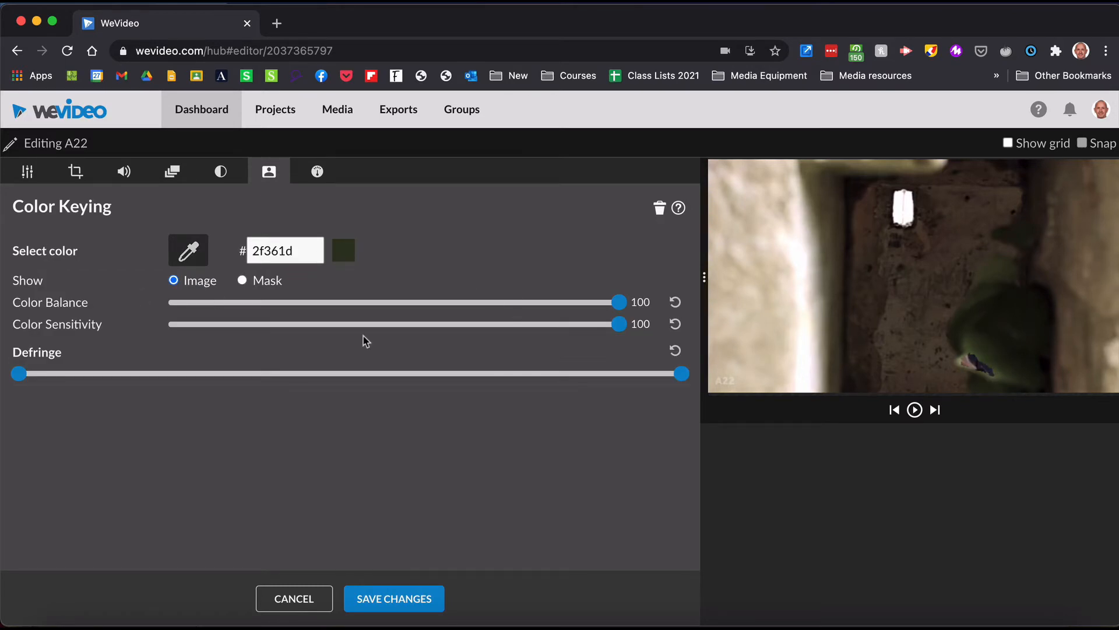
left_click(188, 250)
left_click(801, 262)
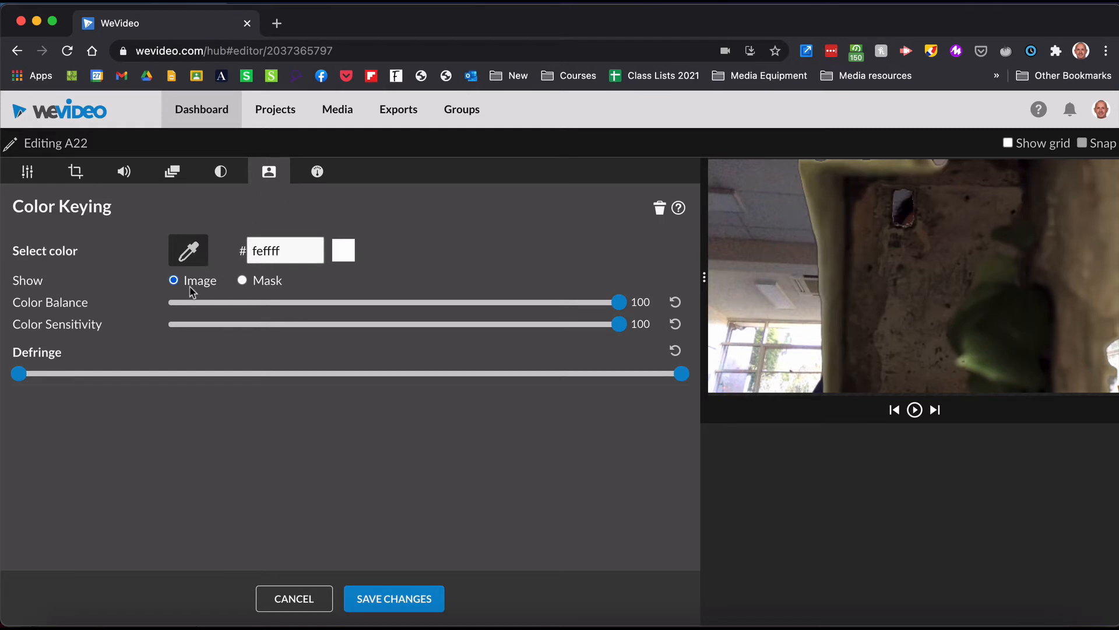
Try extending the range of the A22 segment's speed setting, then discard all edits made to the segment
left_click(313, 172)
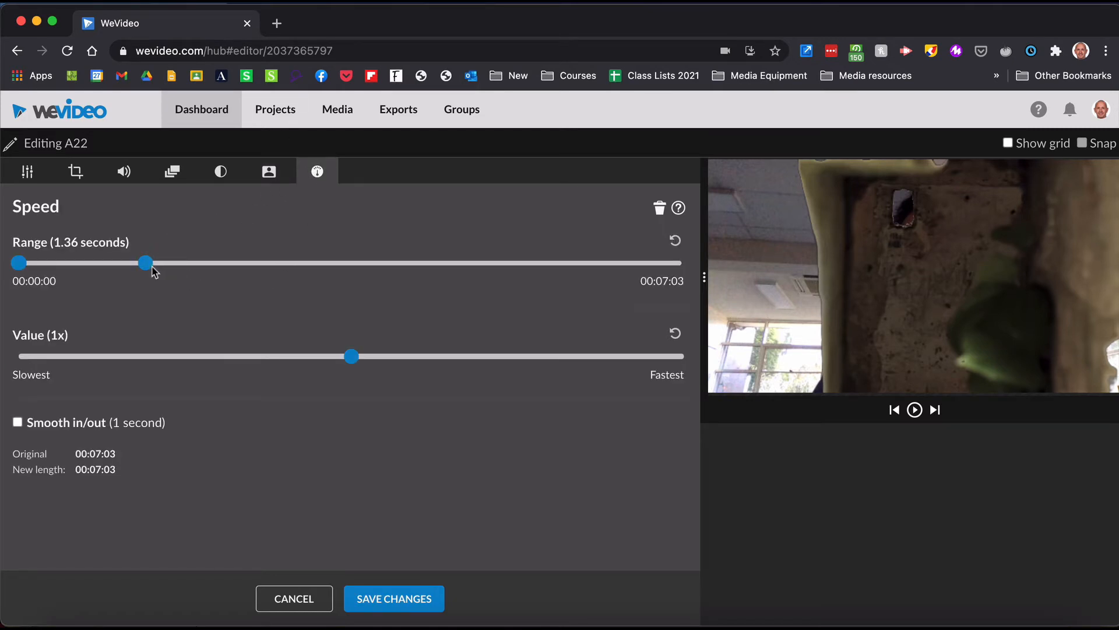
left_click_drag(153, 268, 336, 271)
left_click(289, 599)
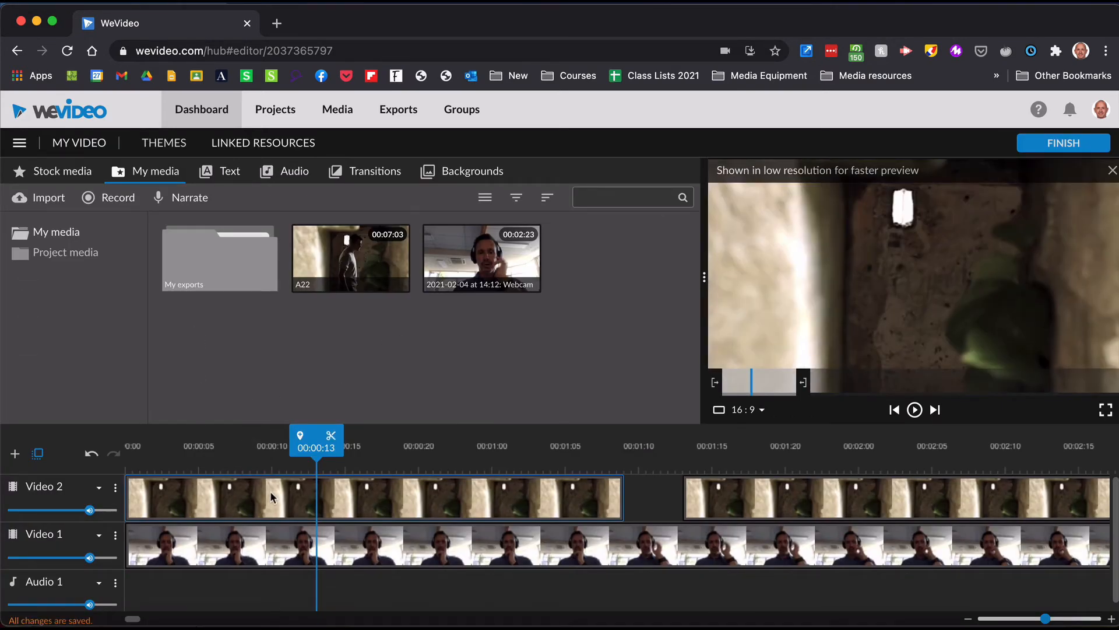
Delete the first A22 segment from the start of the Video 2 track
left_click(384, 497)
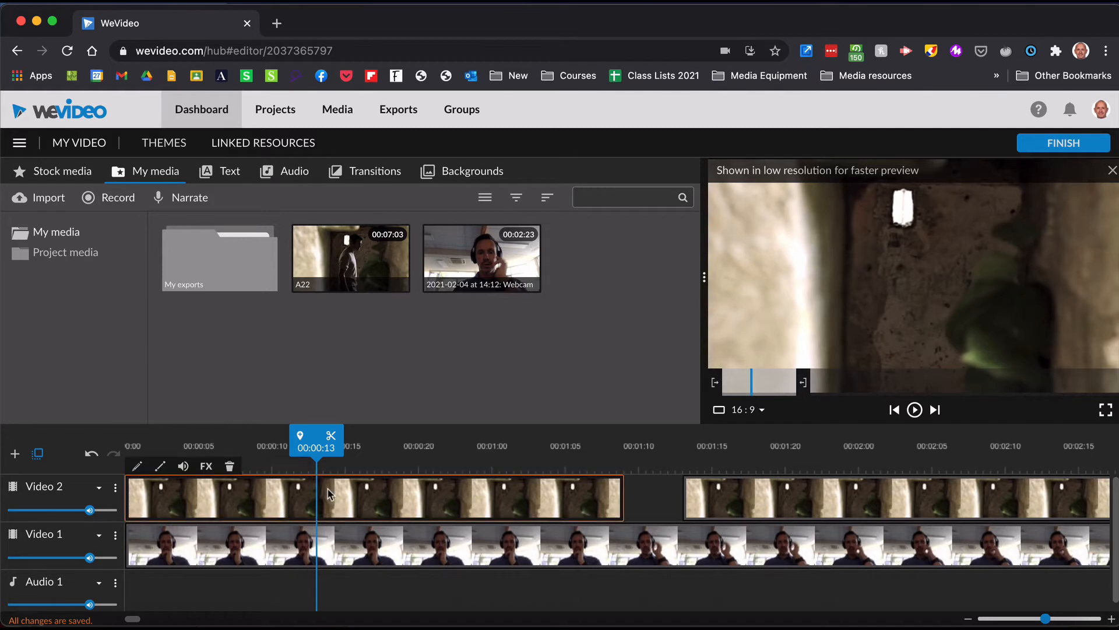
key("Delete")
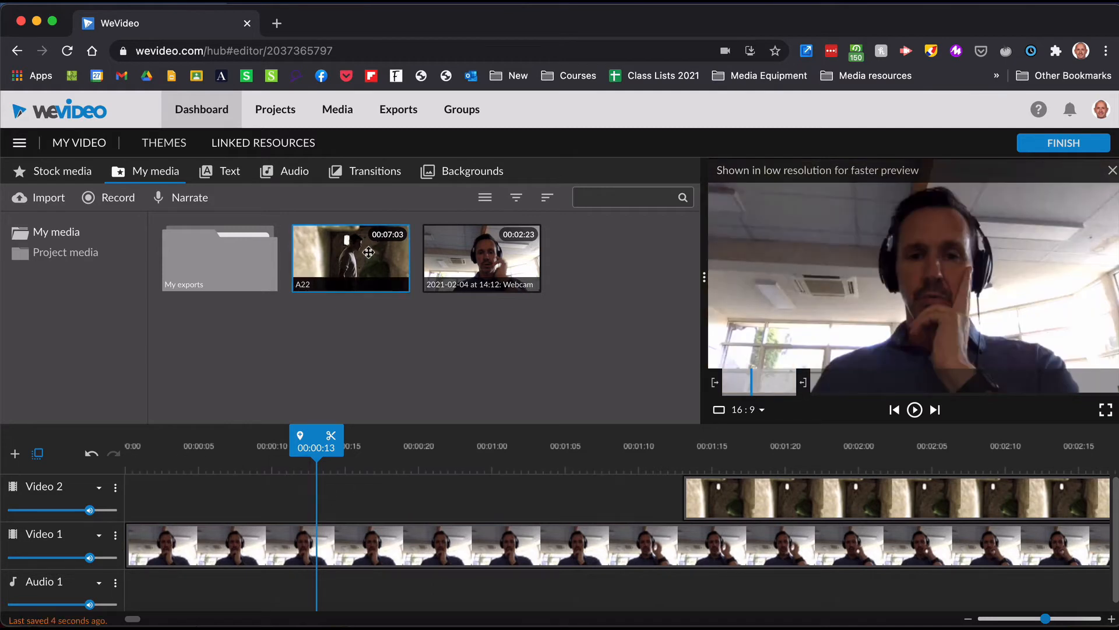
Add a Video 3 track and place the Puff - Title motion text on it starting at about 00:00:07
left_click(223, 175)
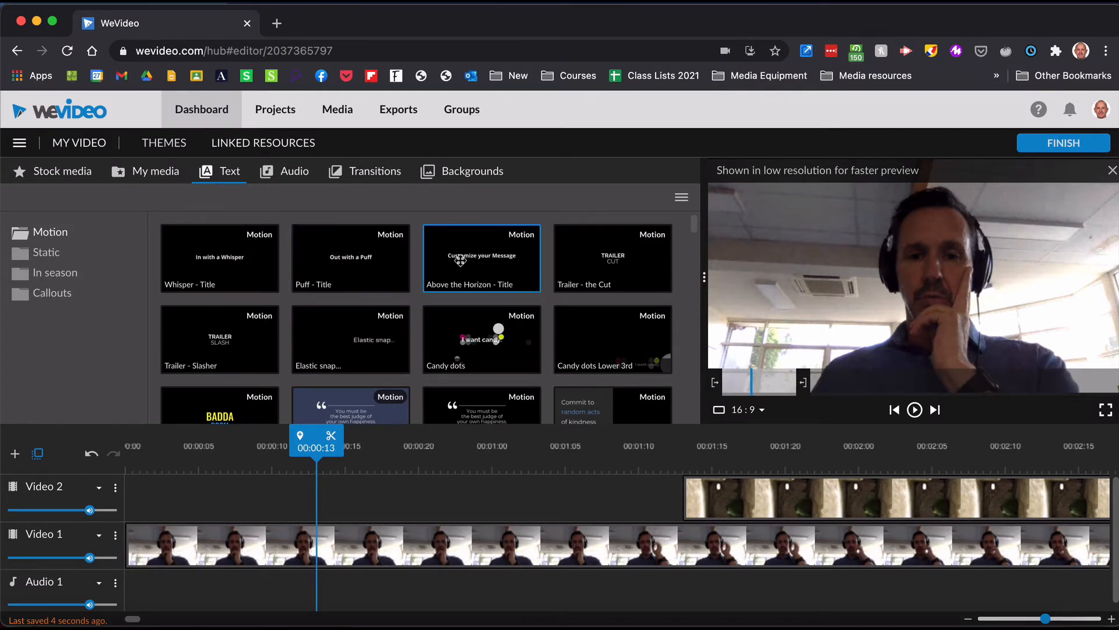
left_click_drag(329, 247, 319, 269)
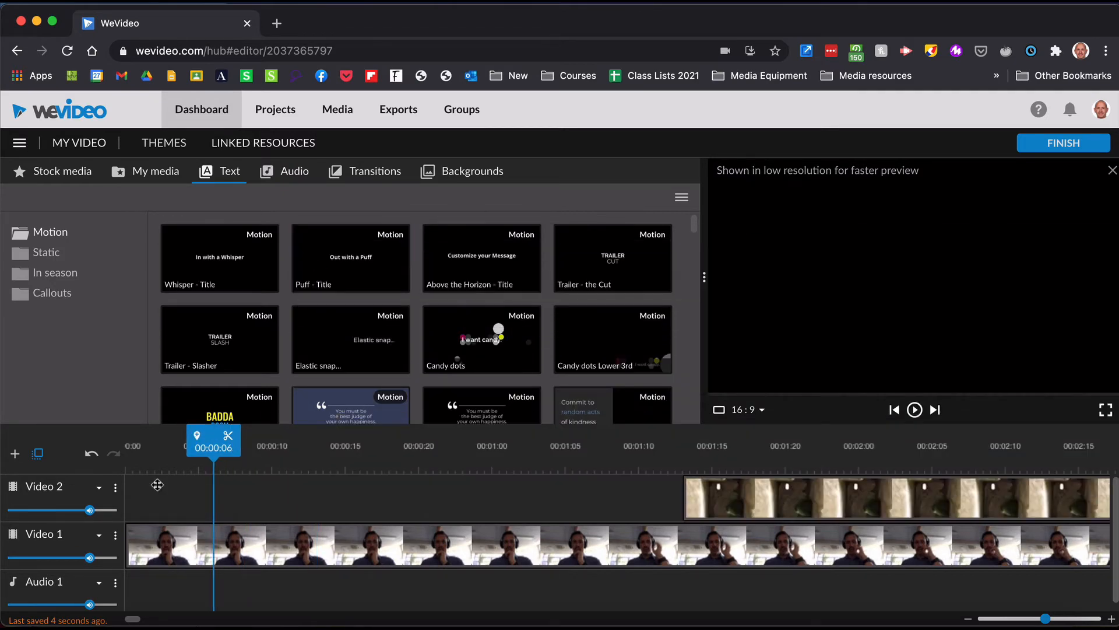
left_click(15, 453)
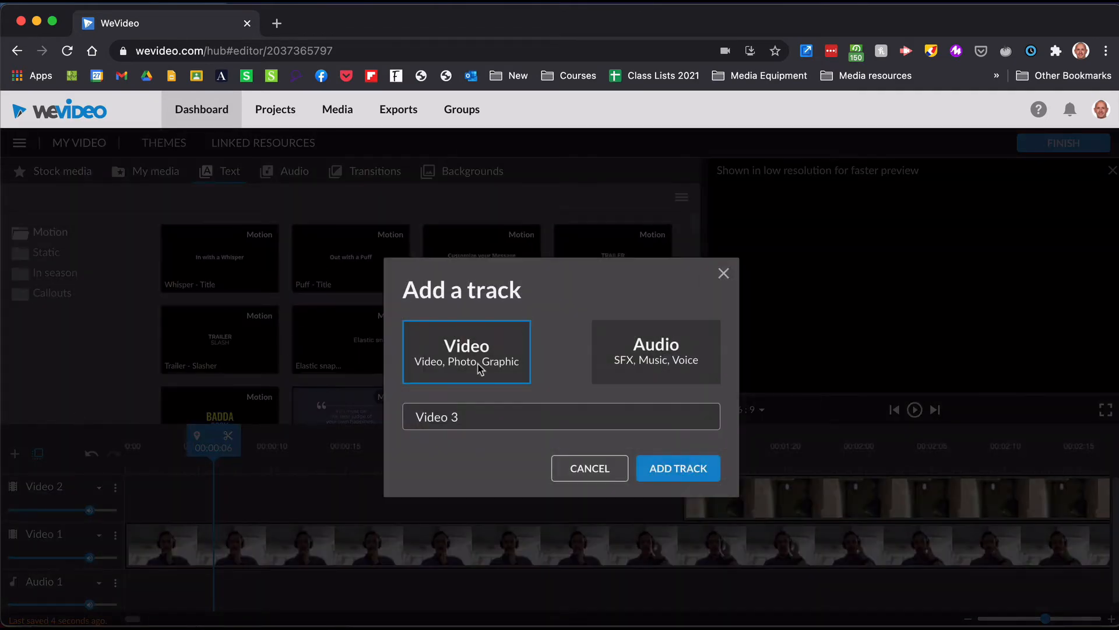
left_click(663, 469)
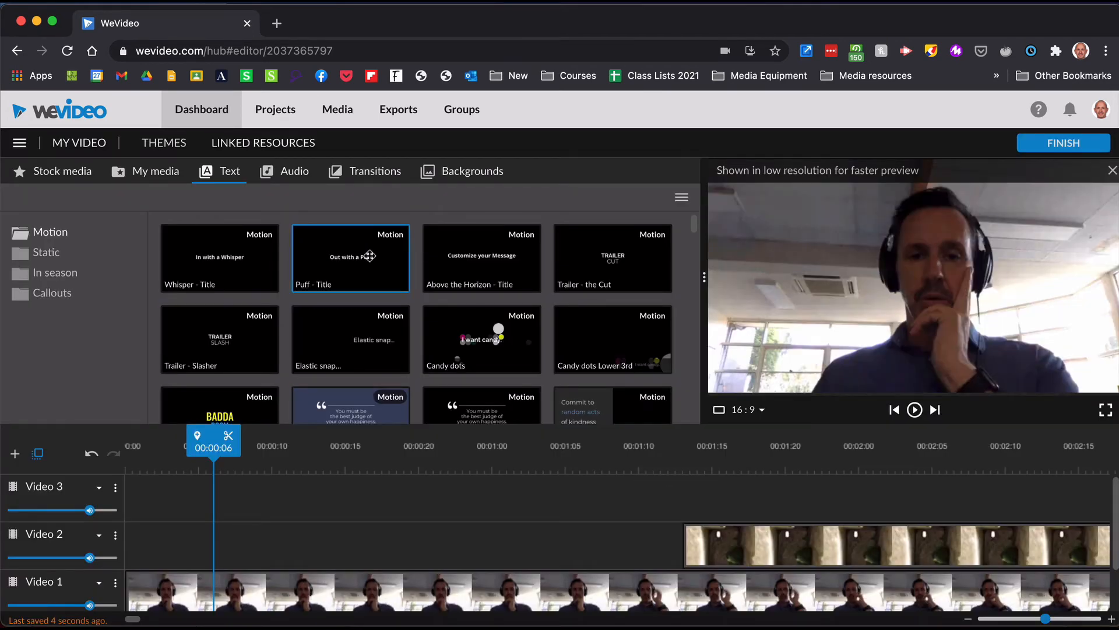
left_click_drag(348, 255, 261, 499)
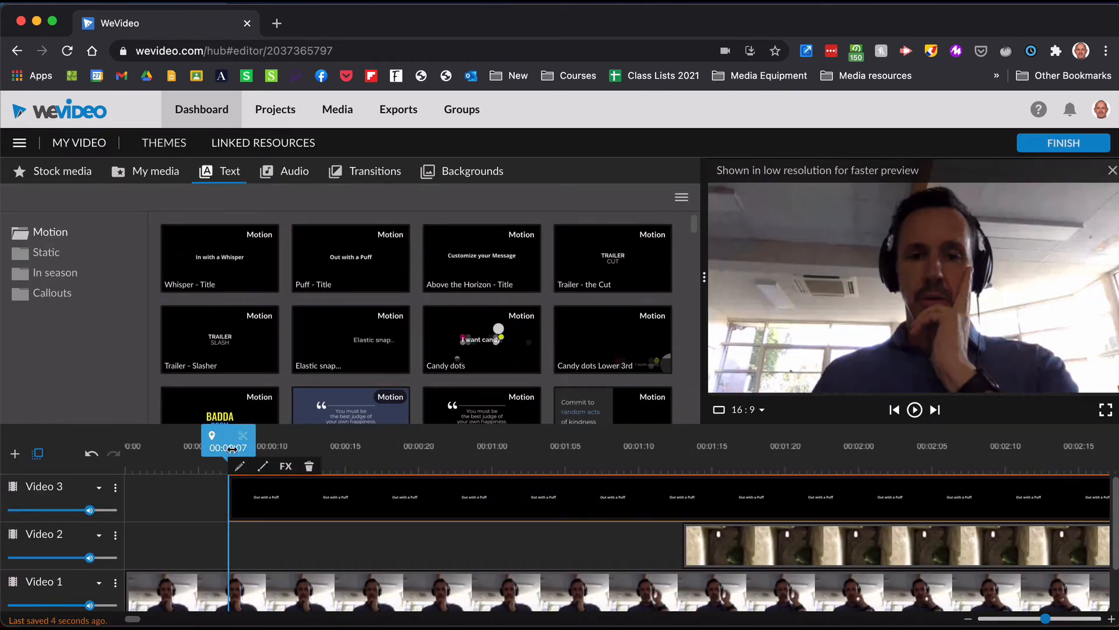
Preview the Puff title over the clips up to 00:01:20, then replace its wording with "Change the text"
left_click_drag(228, 449, 630, 451)
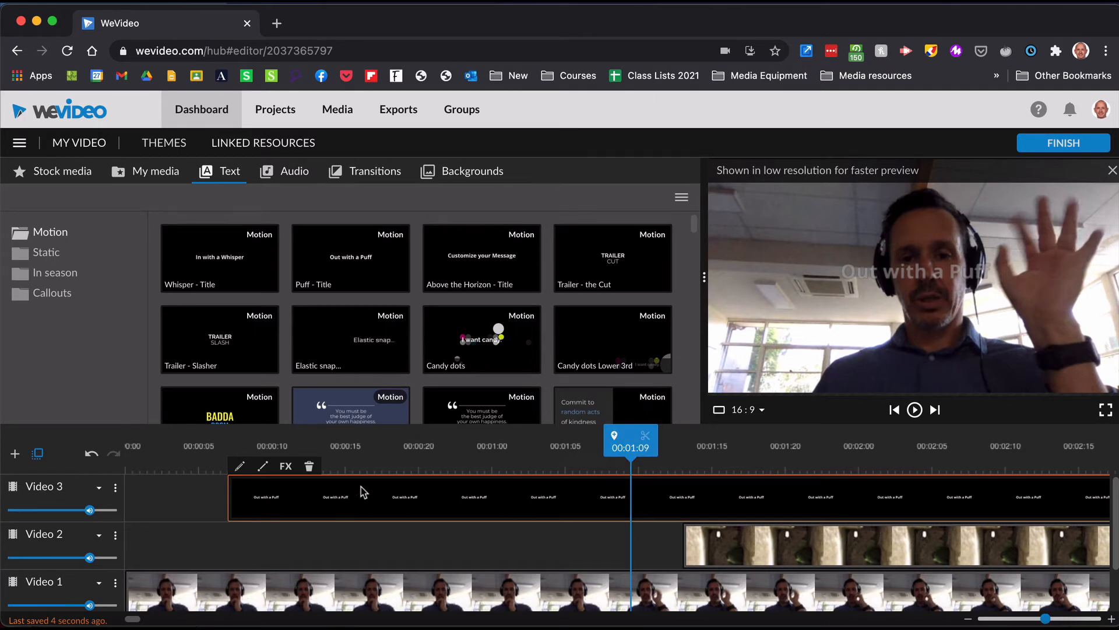
left_click_drag(630, 434, 785, 434)
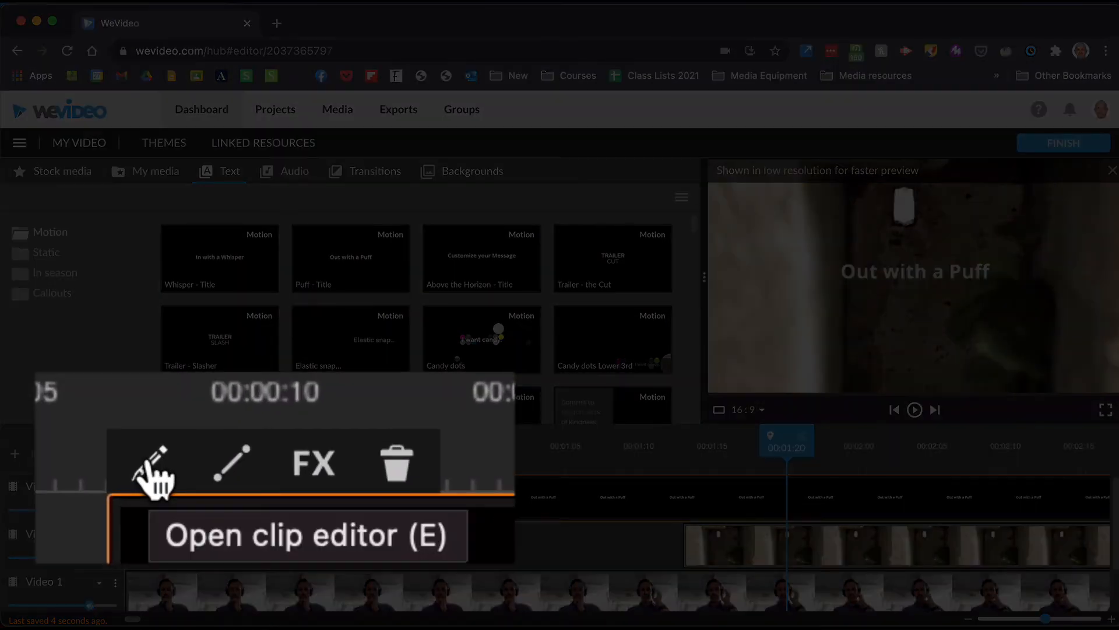
left_click(152, 475)
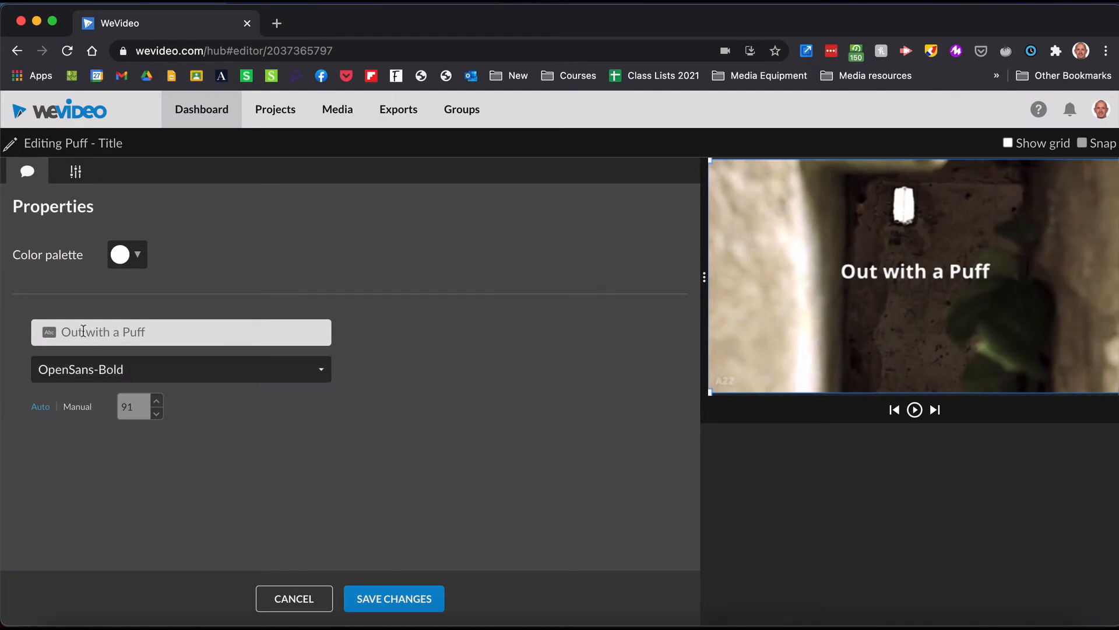
left_click(104, 332)
type("Change the ")
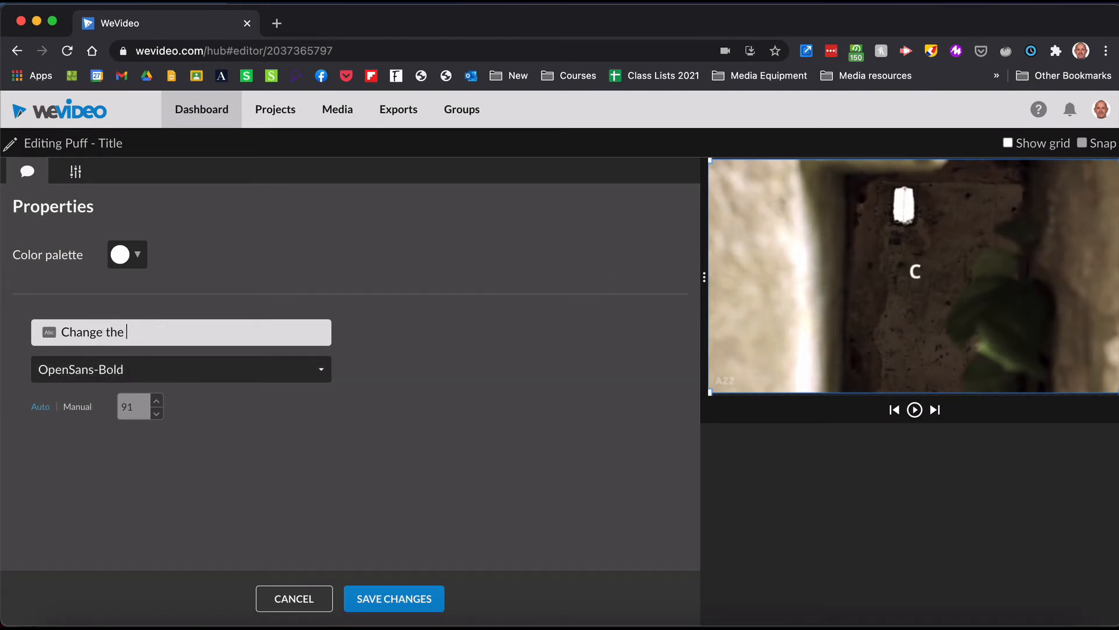
type("text")
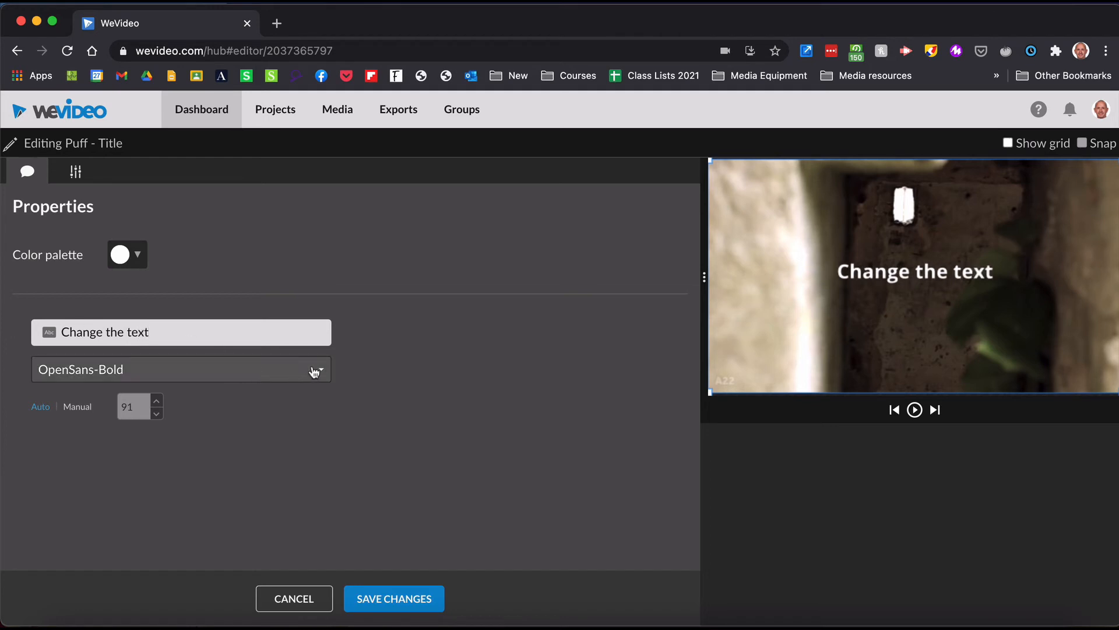
Set the title's font to AmaticSC and its color to red, save the changes, and scrub the timeline back to 00:00:17
left_click(314, 371)
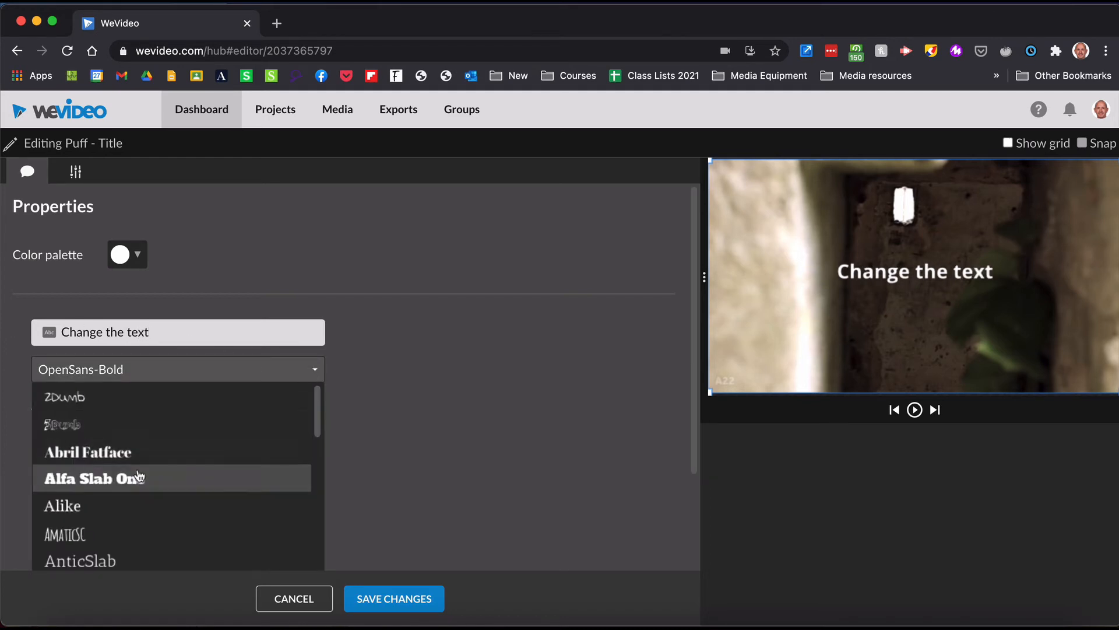
scroll(138, 476, "down", 3)
left_click(125, 400)
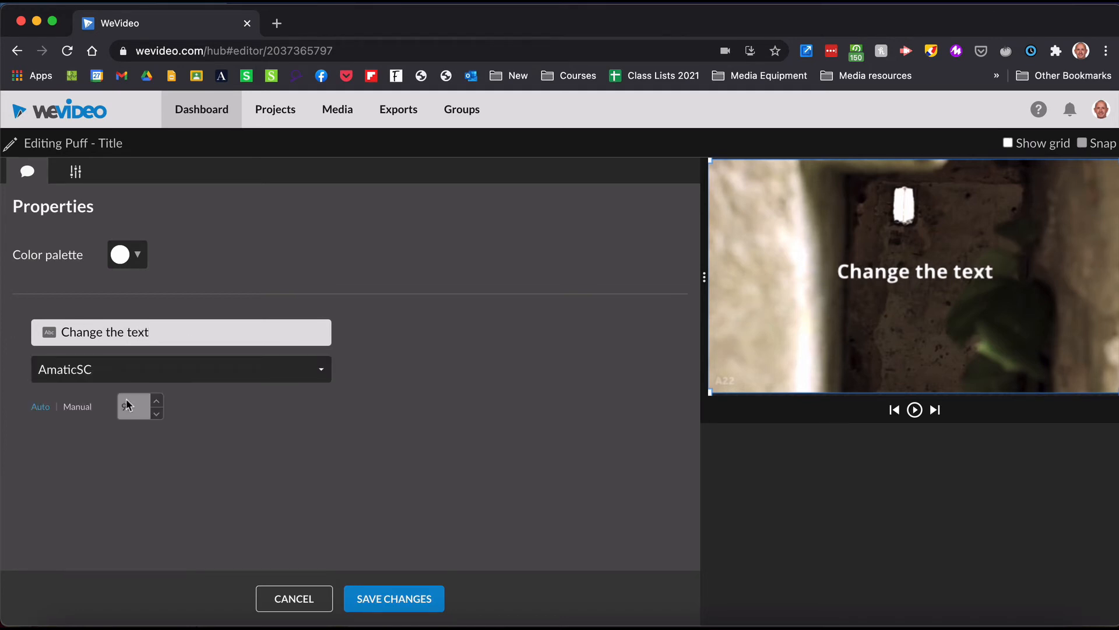
left_click(139, 256)
left_click(138, 298)
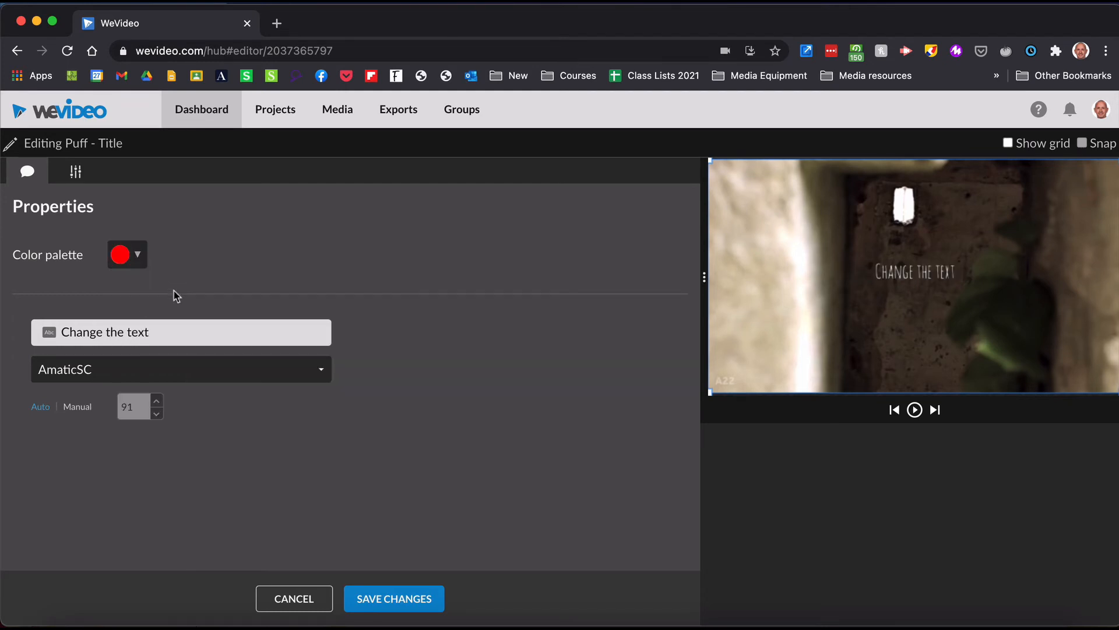
left_click(388, 599)
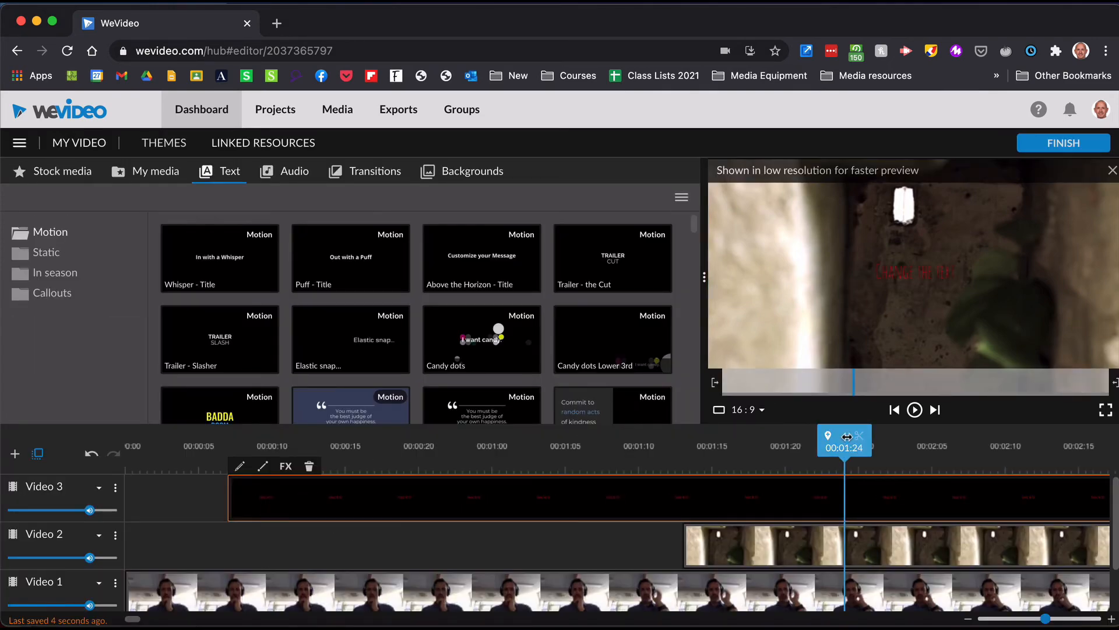
left_click_drag(846, 437, 383, 437)
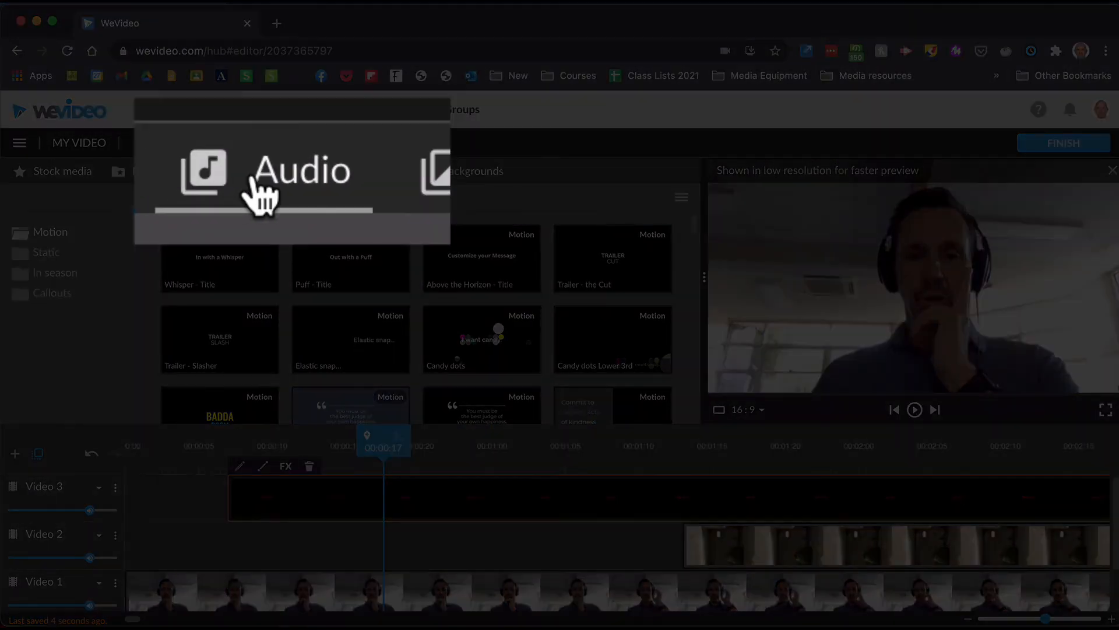
Preview the Inspiration and Moment Of Inspiration tracks by Mega Music from the free music library
left_click(255, 180)
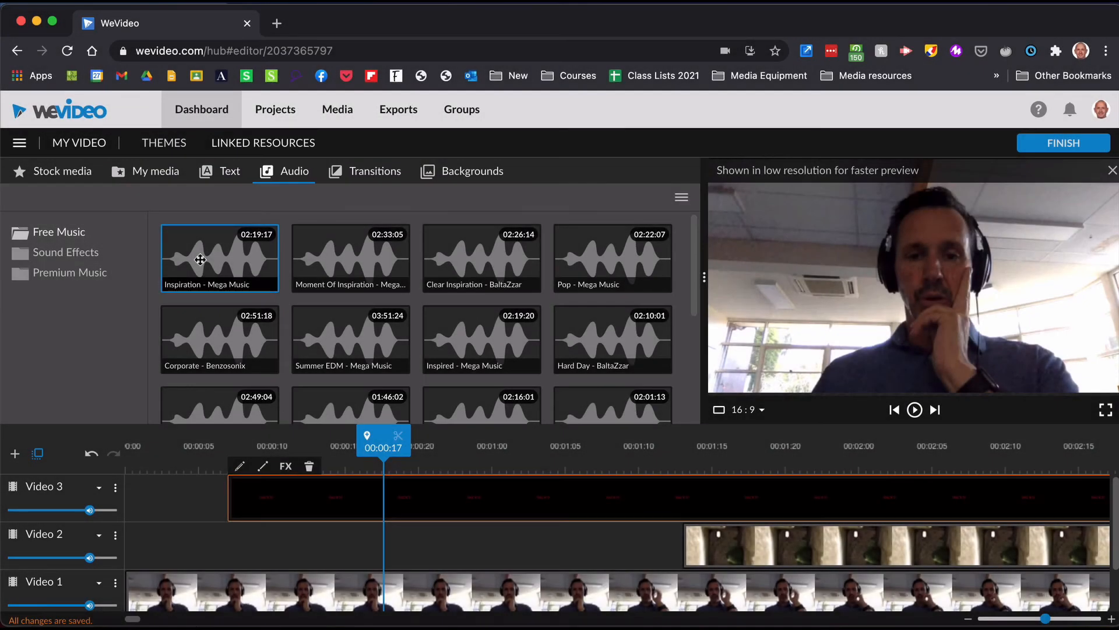
left_click(214, 266)
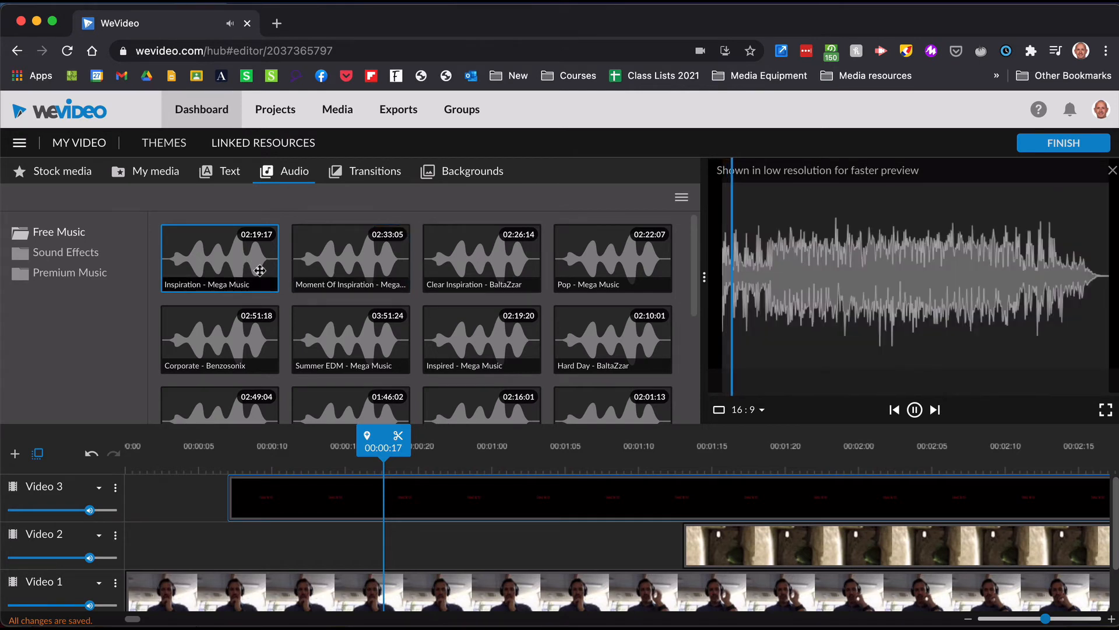
left_click(360, 252)
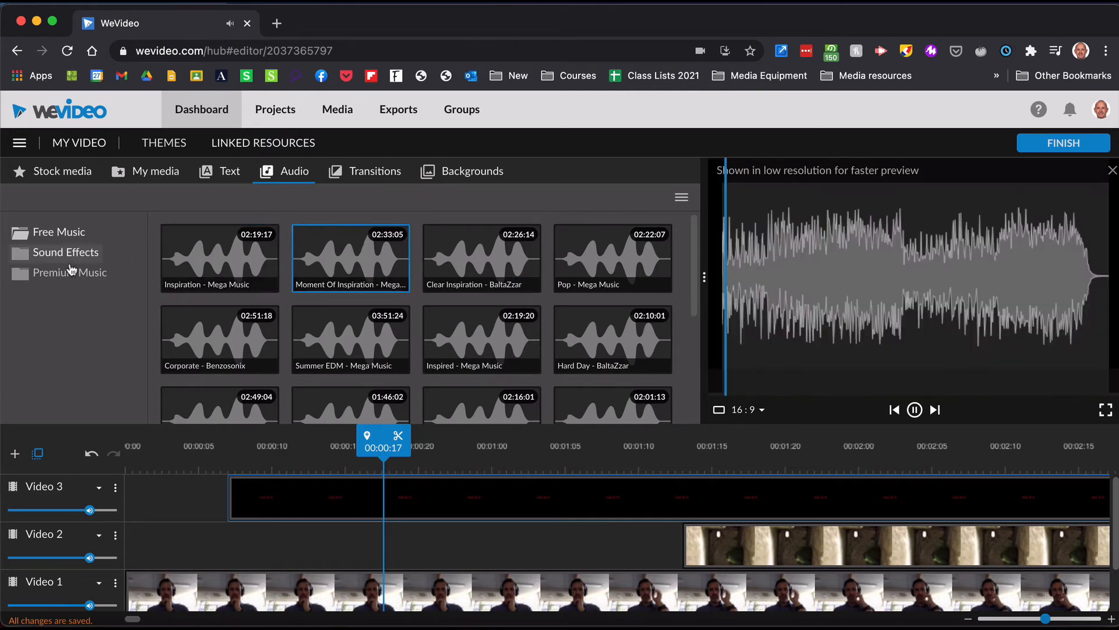
Browse the sound effects library and preview the Pigs sound from the Animals folder
left_click(56, 257)
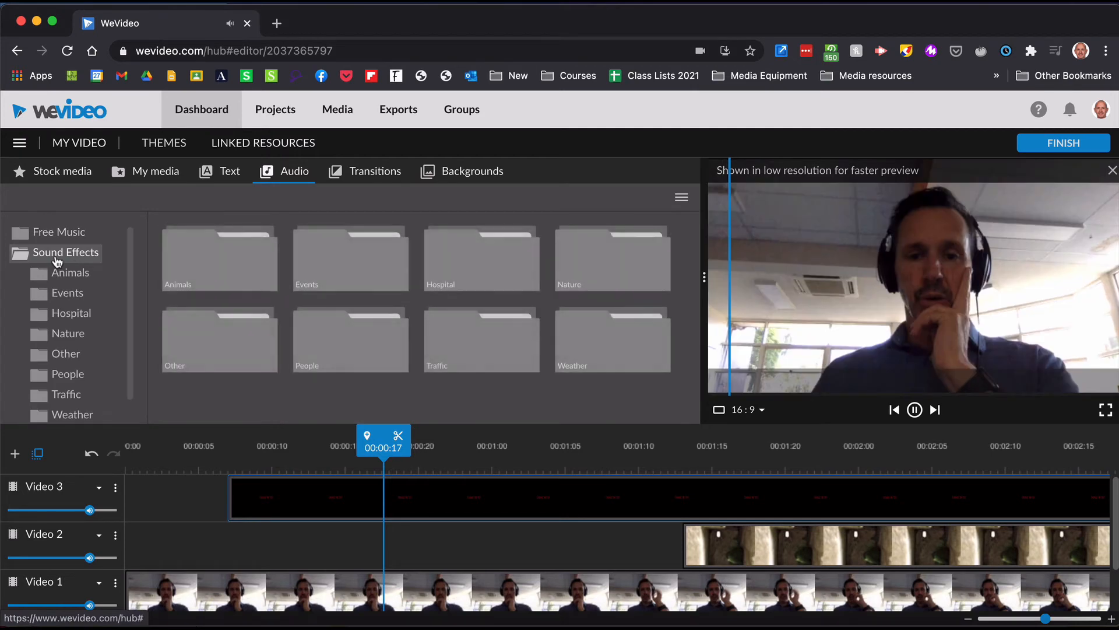
left_click(225, 276)
left_click(357, 252)
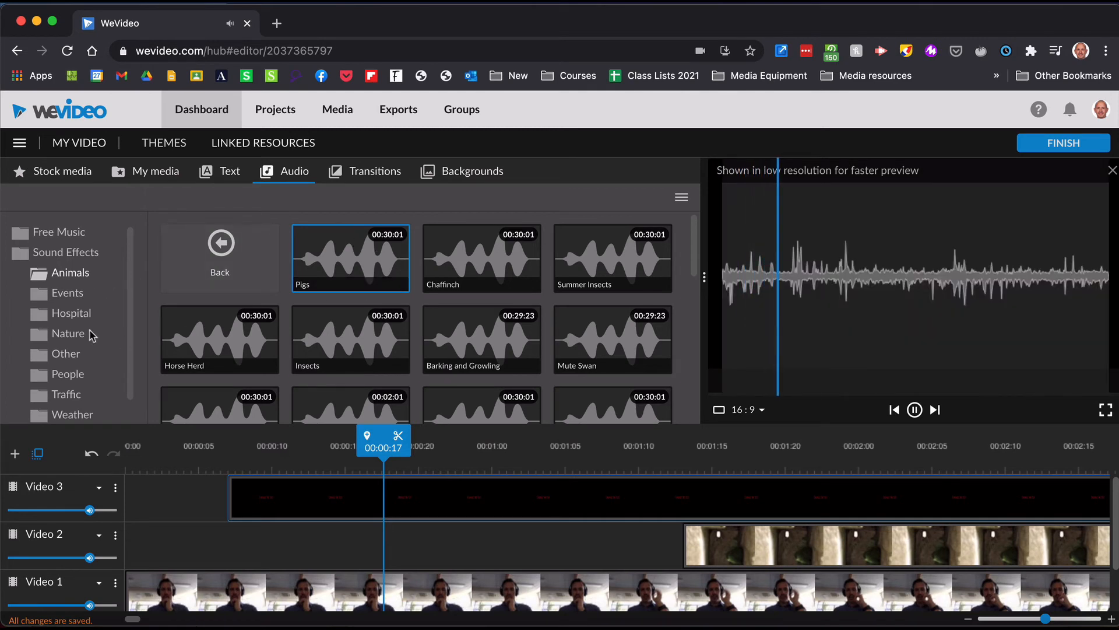
scroll(90, 327, "down", 1)
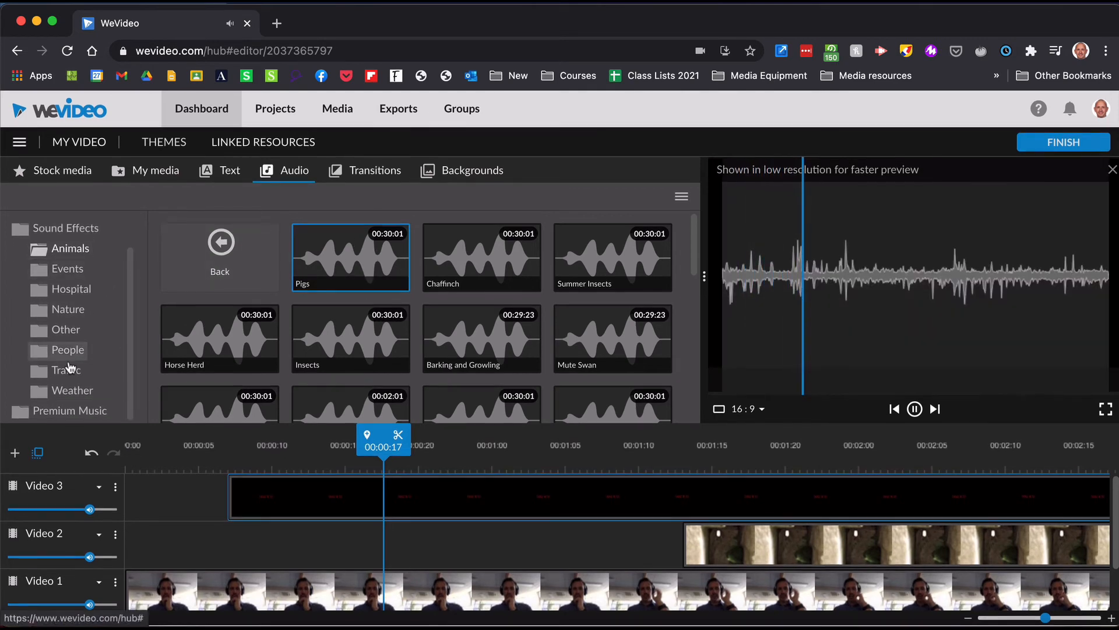
scroll(70, 348, "up", 1)
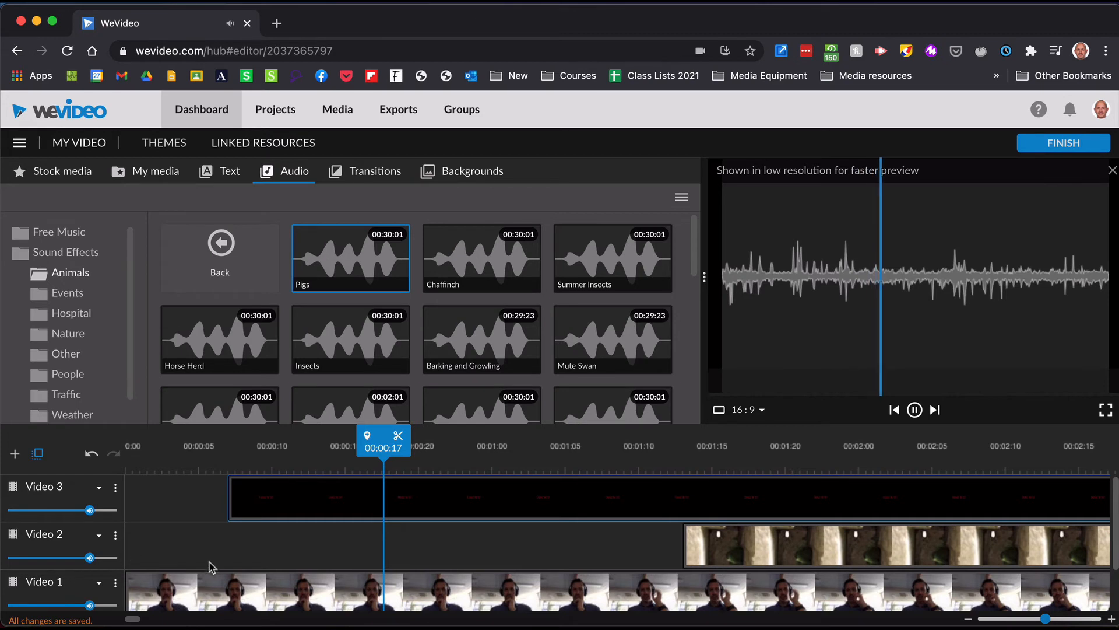
Place the Pigs sound effect at the start of the Audio 1 track and play the project
scroll(62, 579, "down", 2)
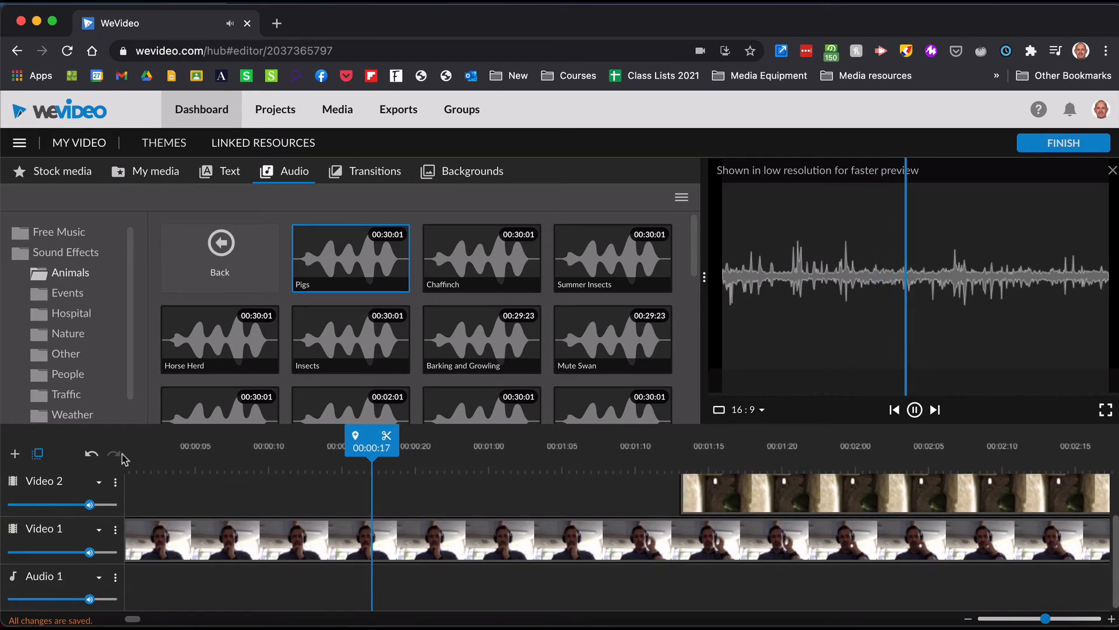
left_click_drag(336, 263, 154, 573)
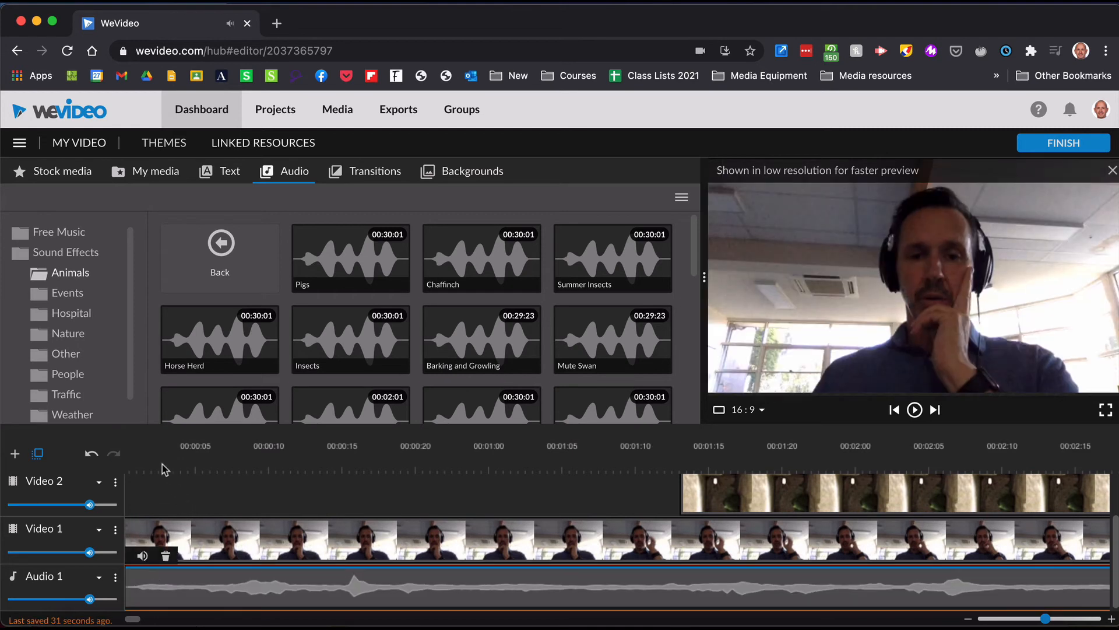
scroll(169, 507, "up", 1)
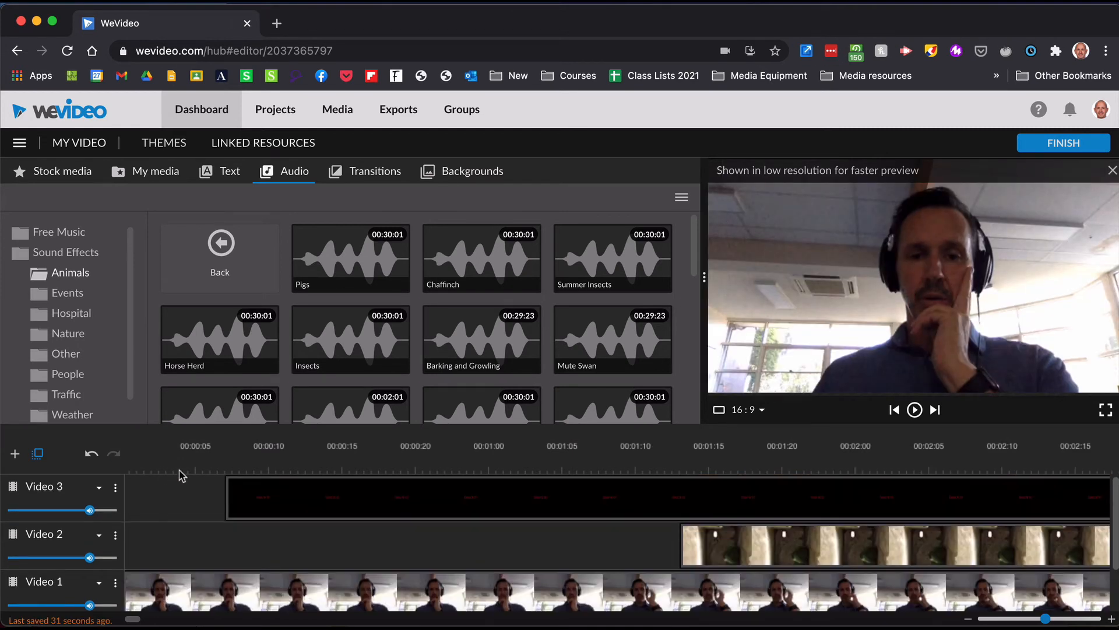
key("space")
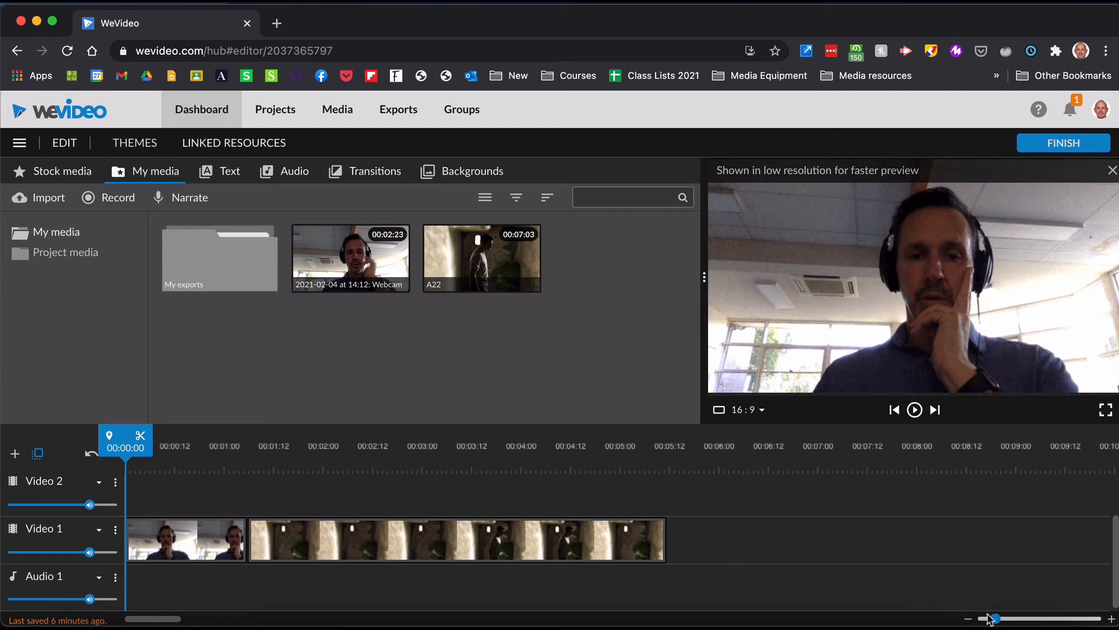
Preview the standard Cross fade, Cross blur, Cross Zoom and Cross dissolve transitions
left_click_drag(996, 618, 1008, 618)
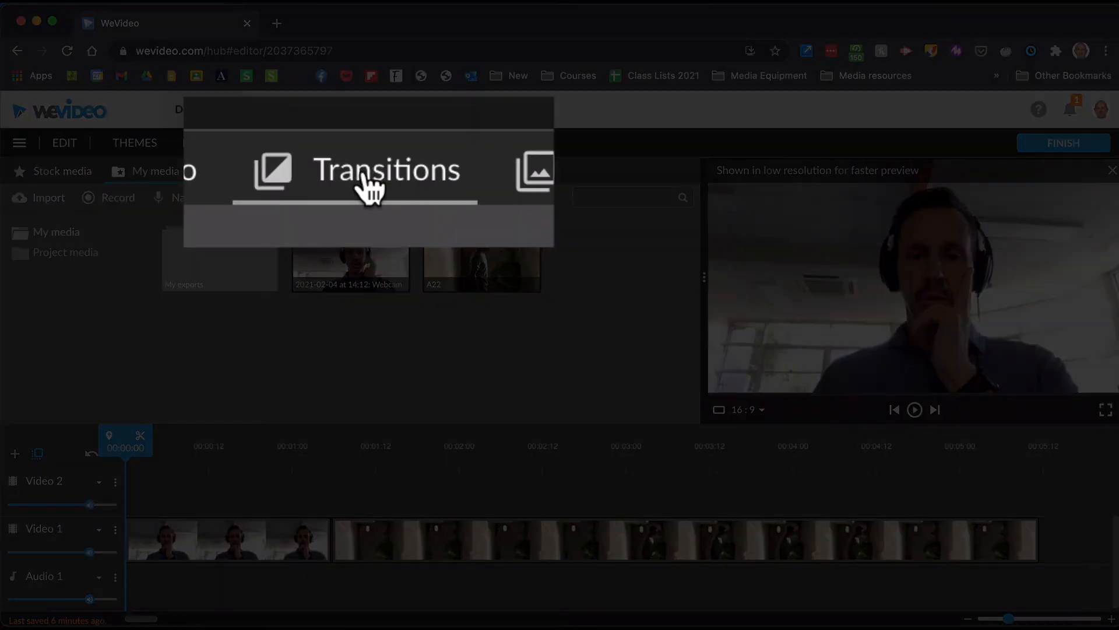
left_click(367, 171)
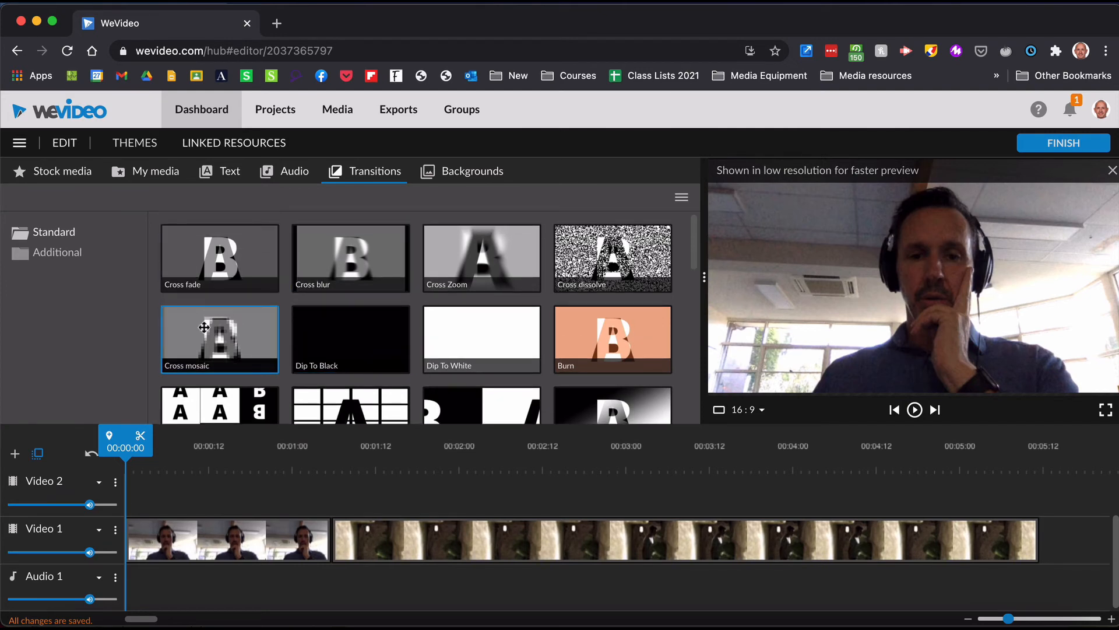
left_click(204, 327)
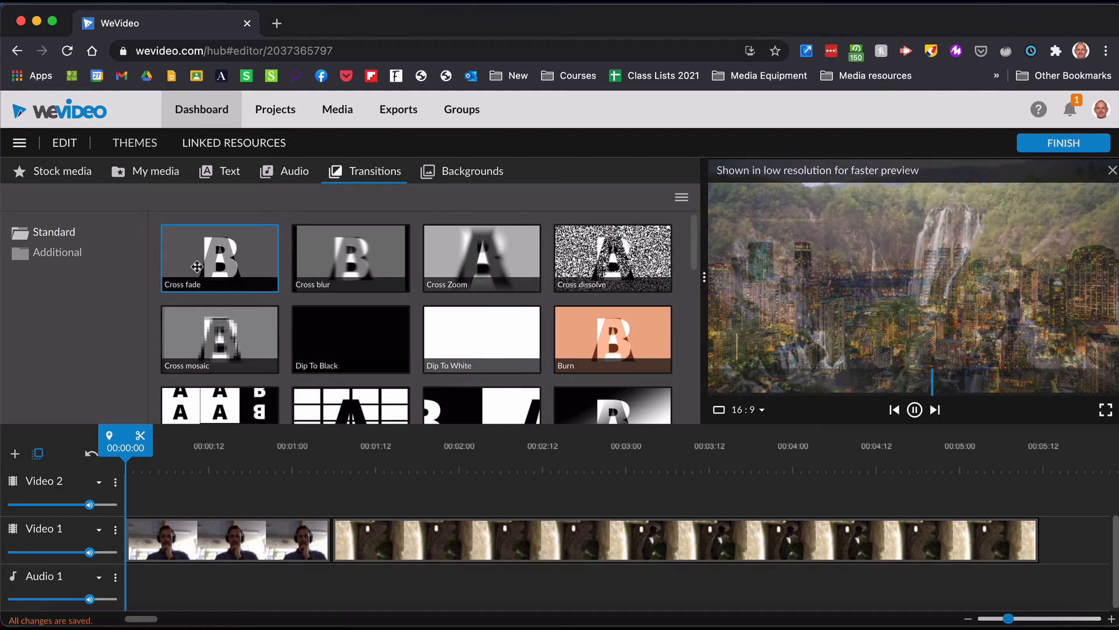
left_click(341, 255)
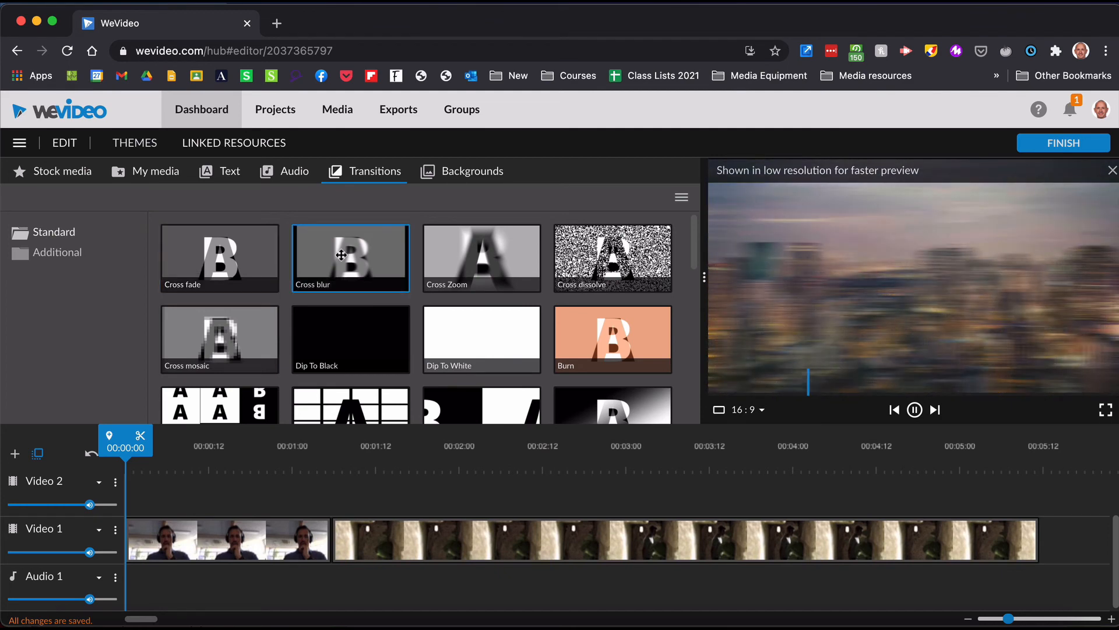
left_click(510, 259)
left_click(613, 259)
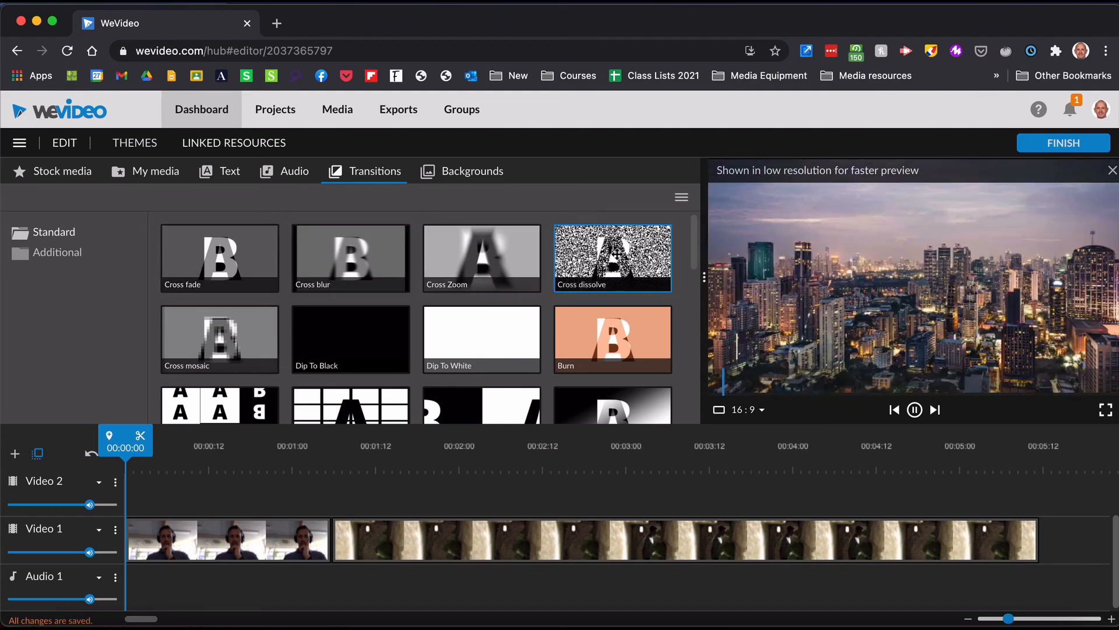
left_click(444, 255)
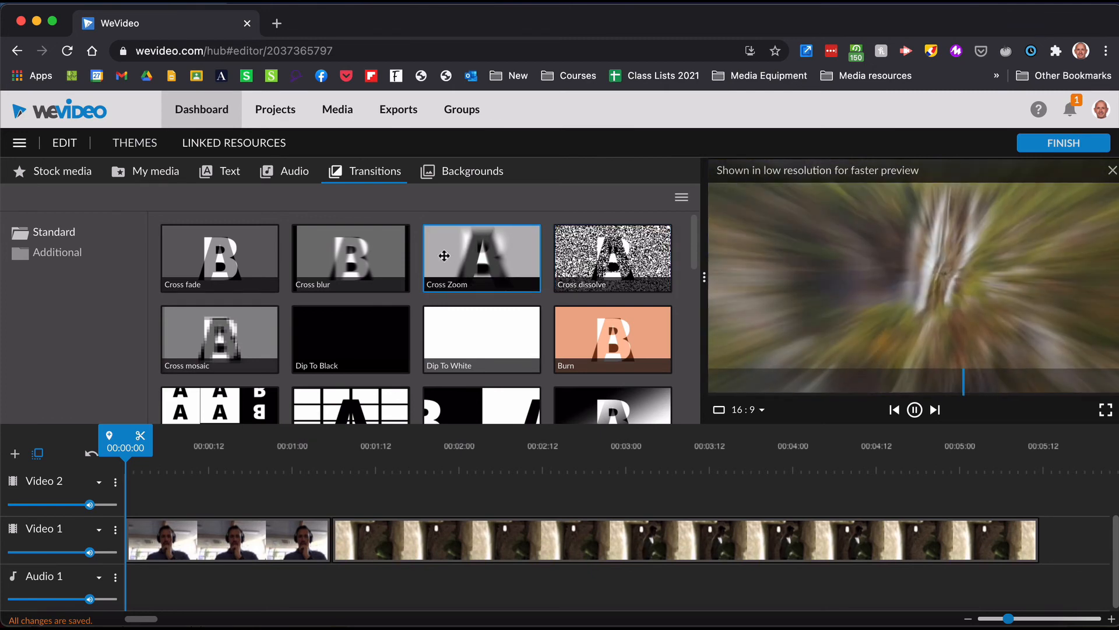
Insert the Cross Zoom transition between the webcam clip and the A22 clip on Video 1 and play it back
left_click_drag(444, 255, 324, 551)
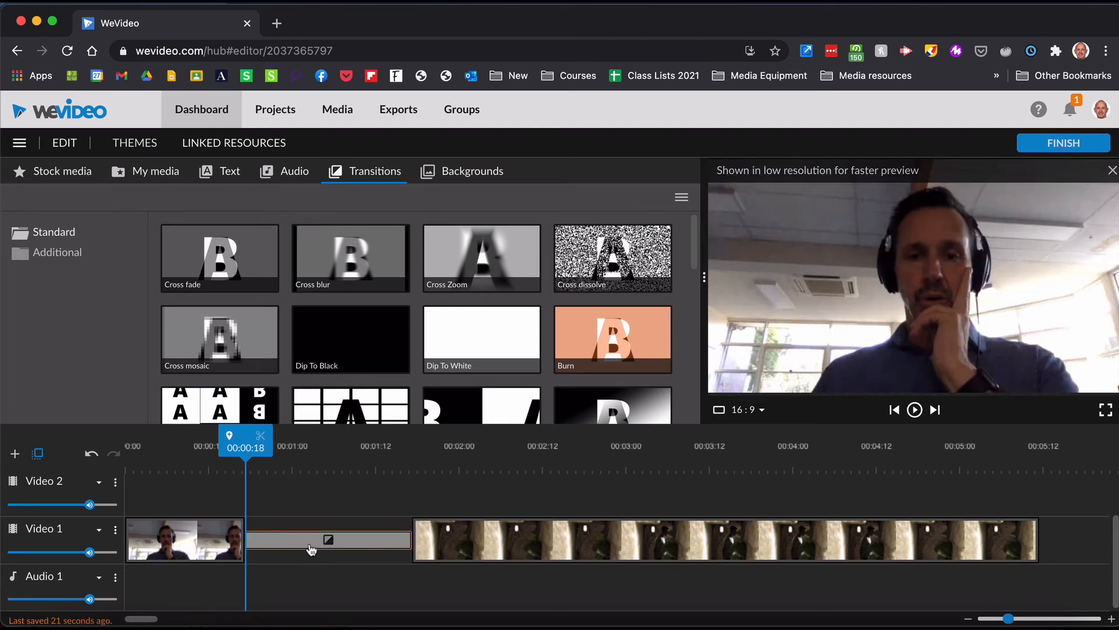
left_click_drag(232, 431, 204, 434)
key("space")
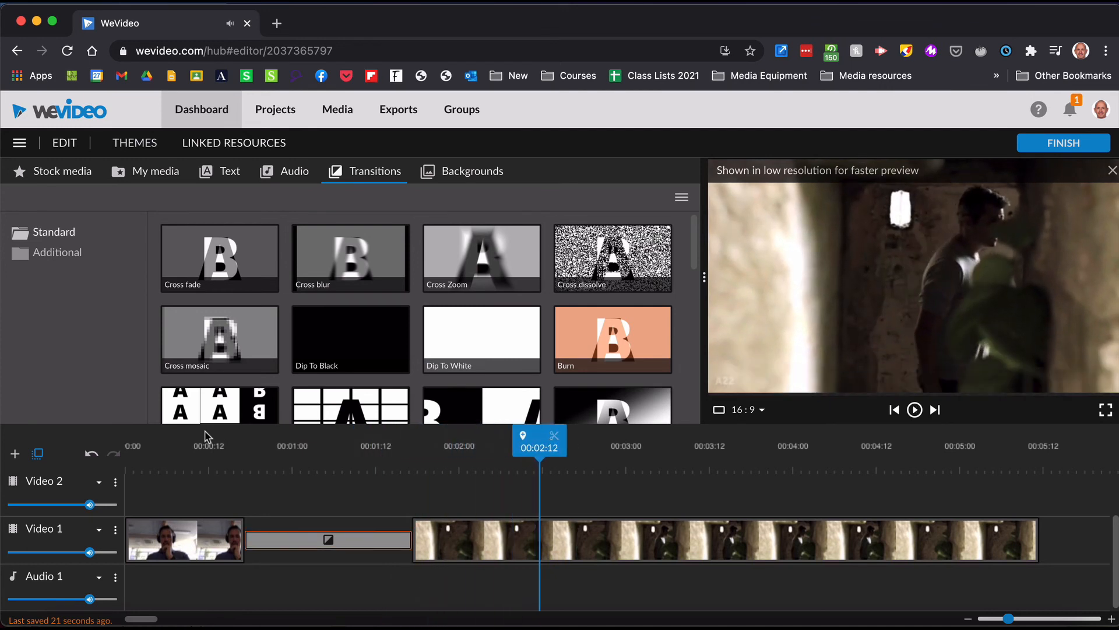
key("space")
Lengthen the Cross Zoom transition on Video 1 to about 2 seconds and play through it
left_click(295, 548)
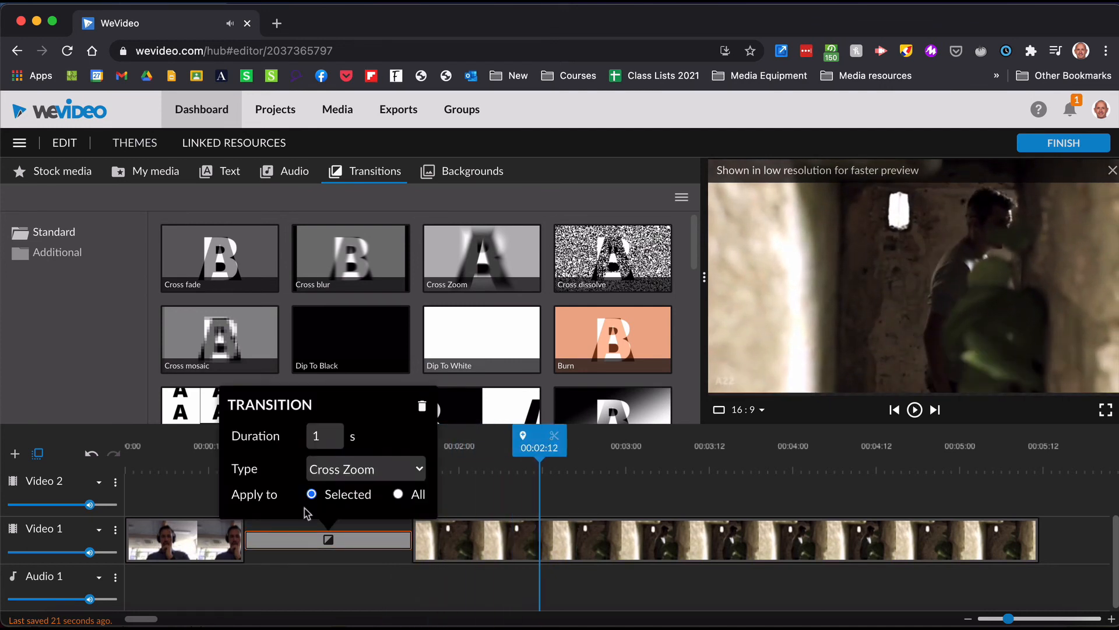
left_click_drag(321, 438, 308, 439)
left_click(572, 506)
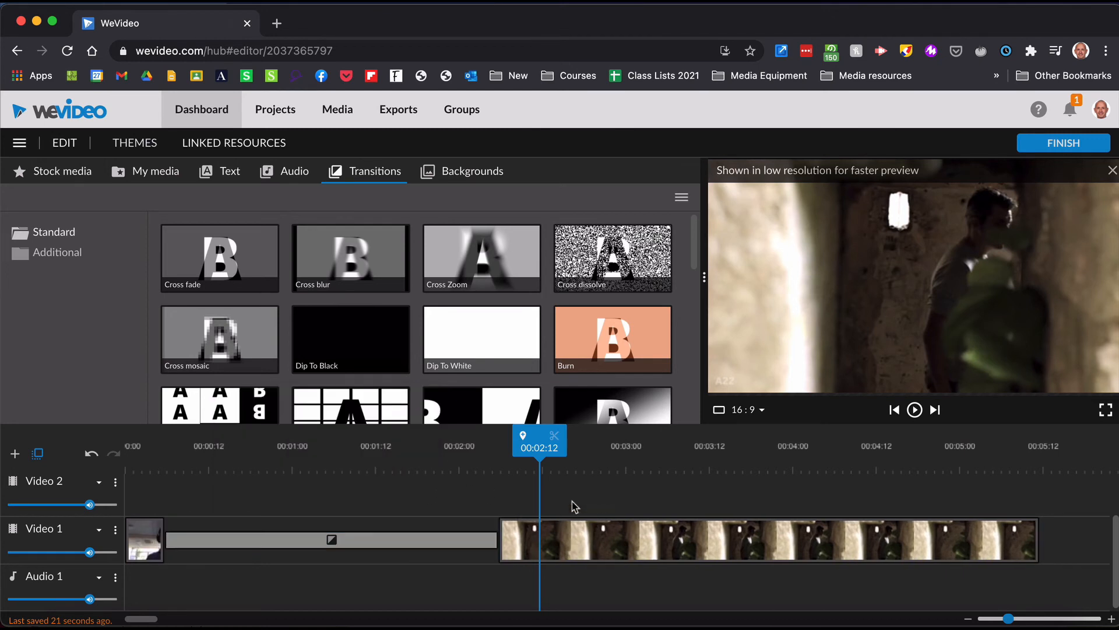
left_click(204, 471)
key("space")
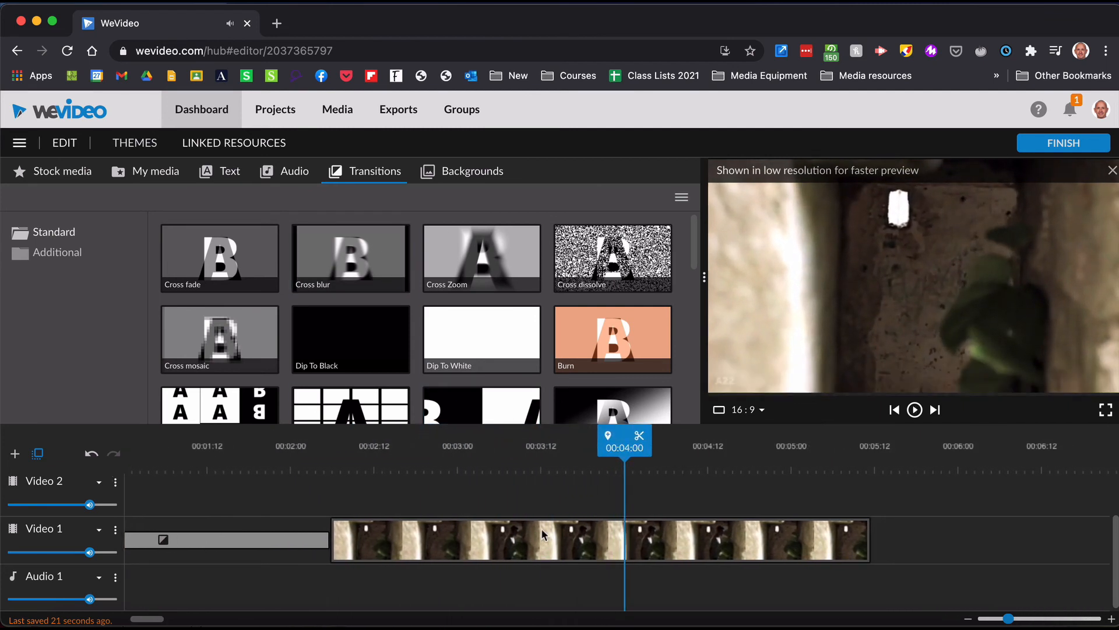
Place the Red Streaks background at the start of the Video 2 track and scrub to 00:00:18 to check it
scroll(405, 516, "left", 3)
scroll(406, 517, "up", 2)
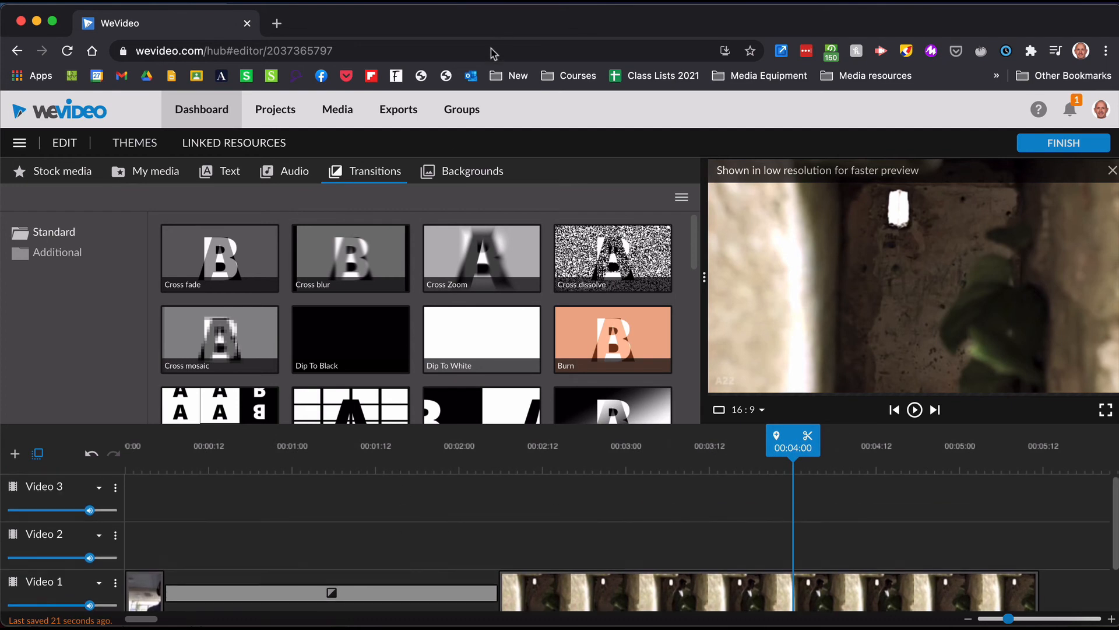
left_click(458, 174)
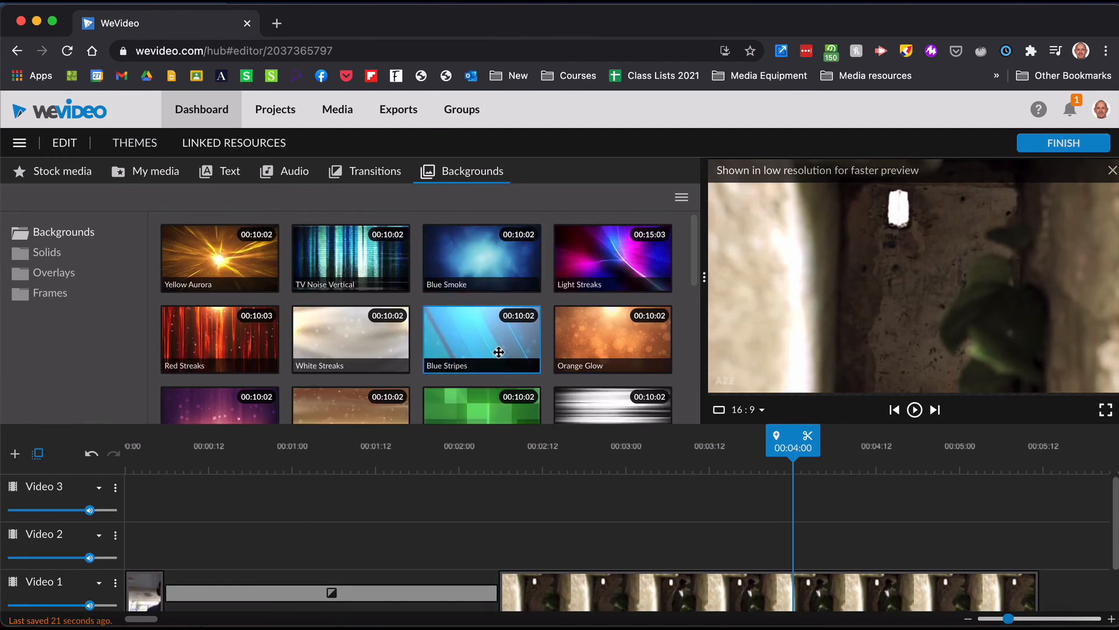
scroll(497, 347, "down", 10)
scroll(498, 352, "up", 5)
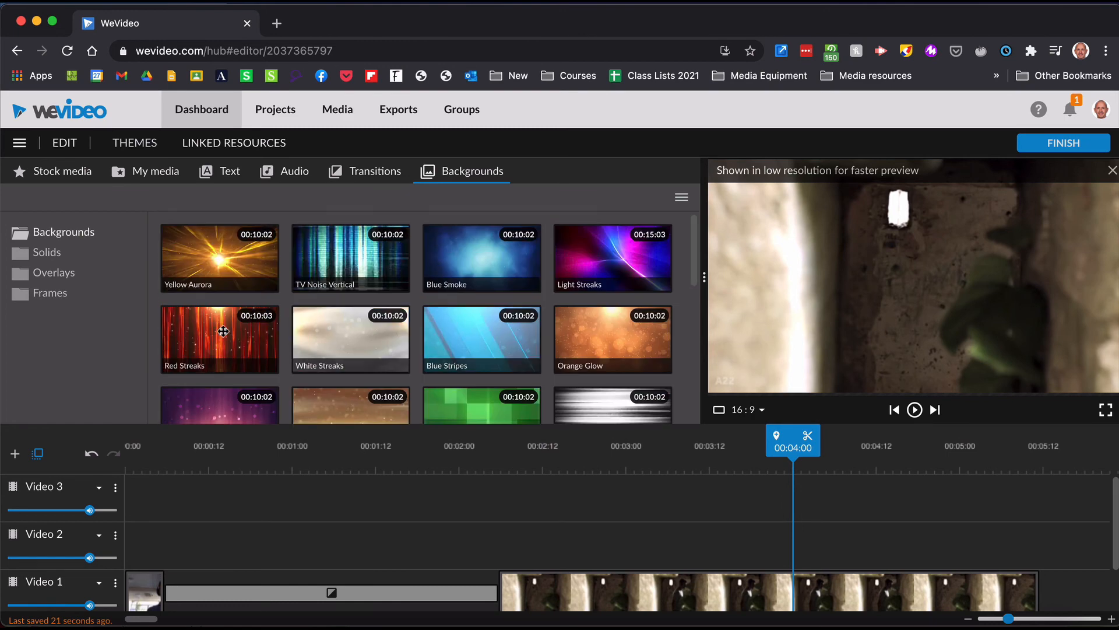
mouse_move(200, 344)
left_mouse_down()
mouse_move(210, 373)
mouse_move(193, 524)
mouse_move(145, 557)
left_mouse_up()
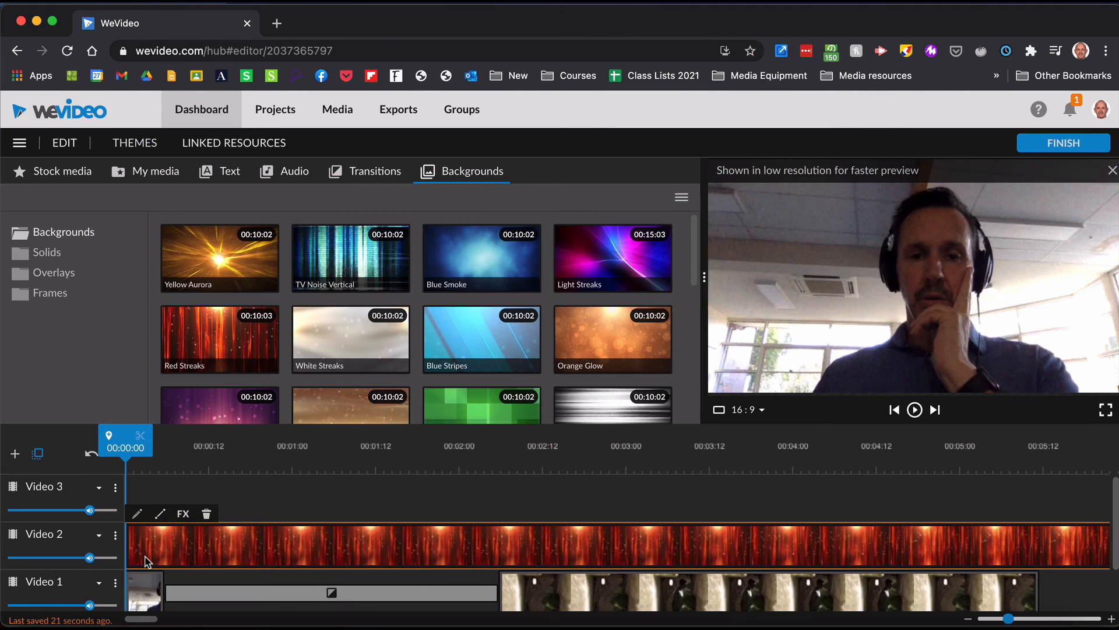
left_click_drag(126, 447, 250, 447)
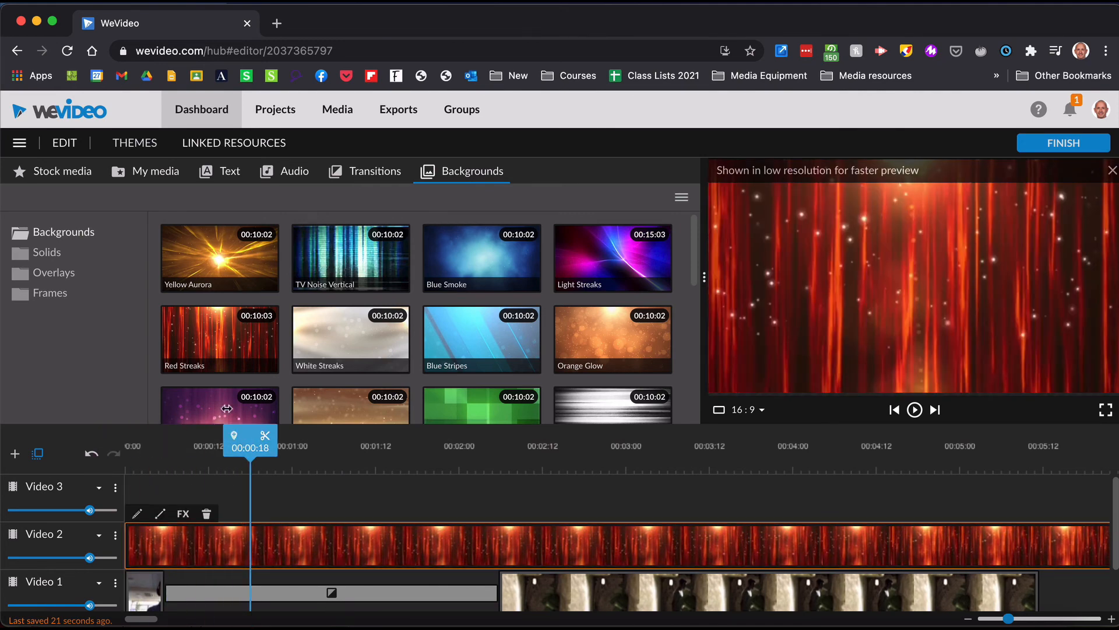
Place the Puff - Title motion text at the start of Video 3 above the Red Streaks background and play it
left_click(229, 178)
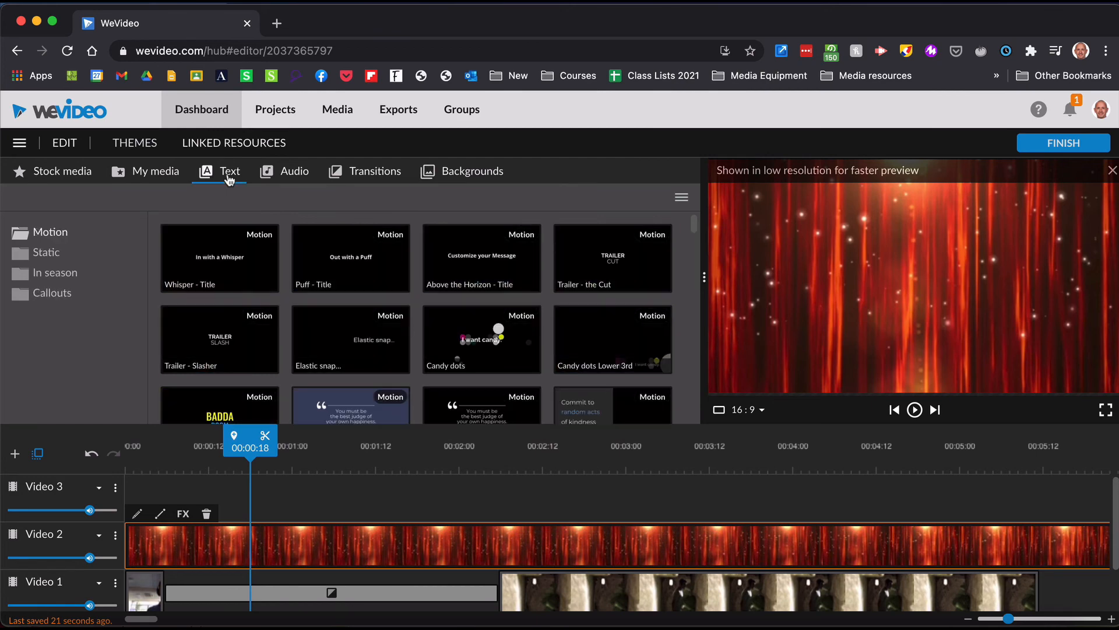
mouse_move(341, 256)
left_mouse_down()
mouse_move(346, 467)
mouse_move(257, 484)
mouse_move(148, 484)
left_mouse_up()
key("space")
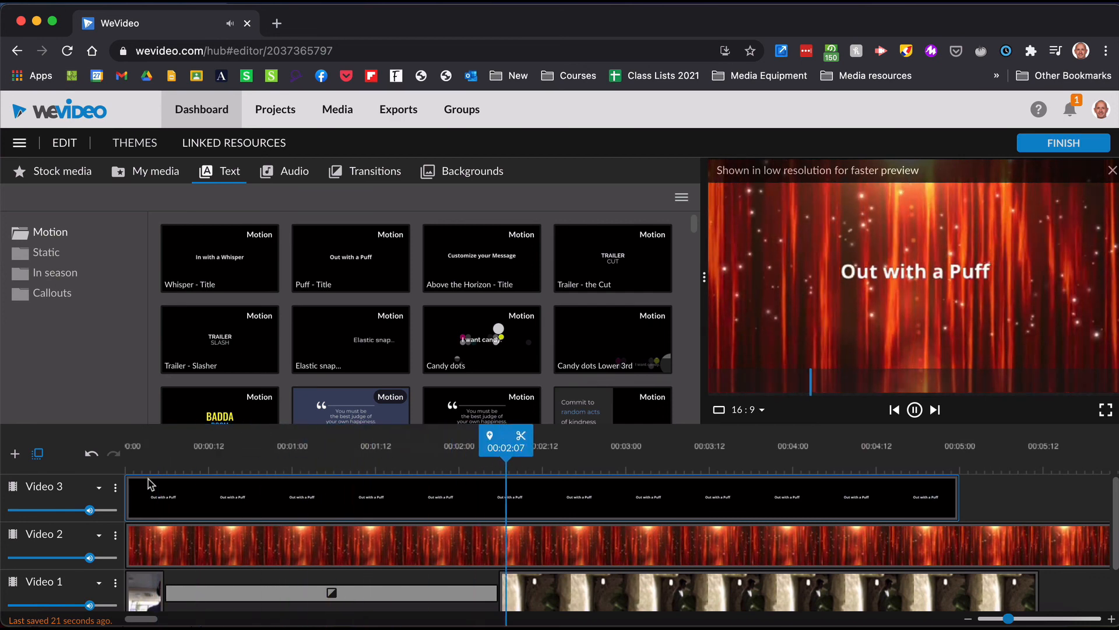
key("space")
left_click(150, 483)
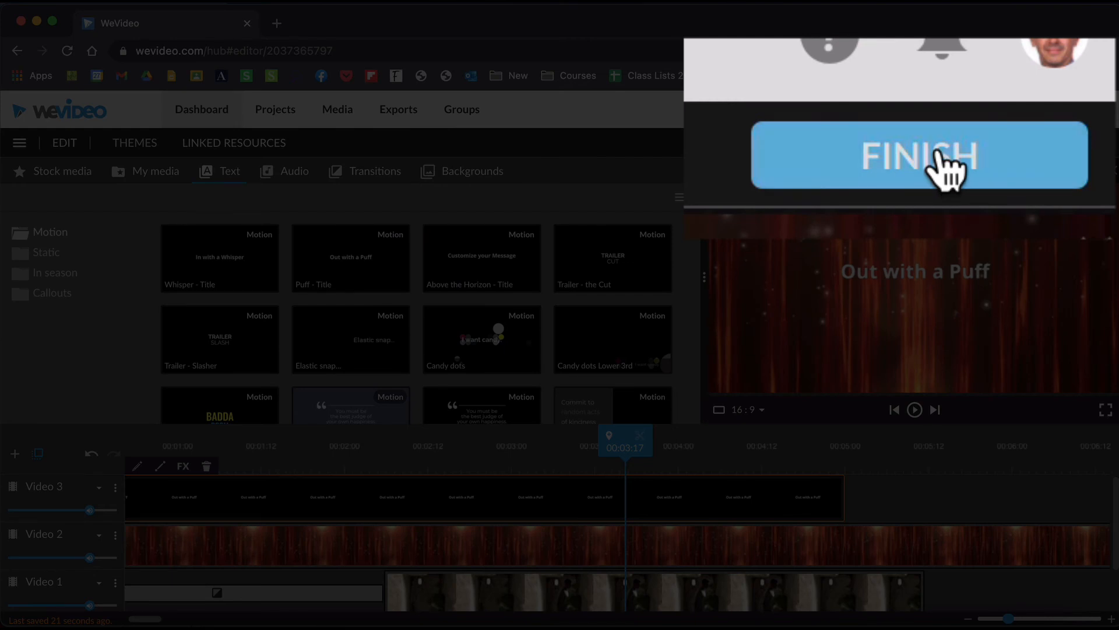
Finish the project with the A22 clip frame as thumbnail and export it as SD 852x480 video to WeVideo and Google Drive
left_click(1063, 142)
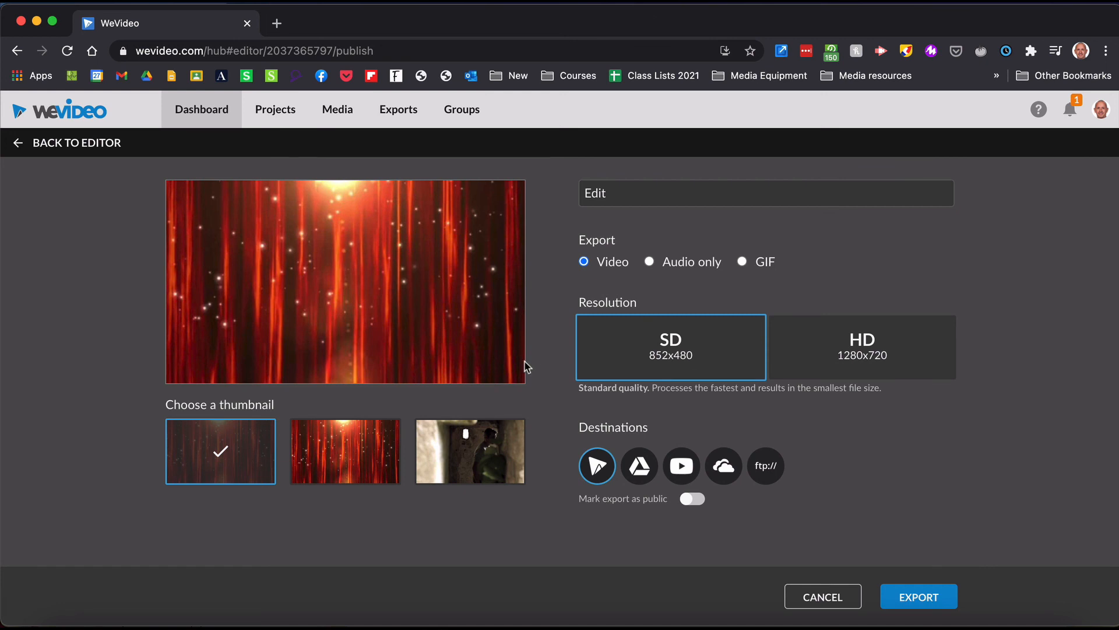
left_click(474, 450)
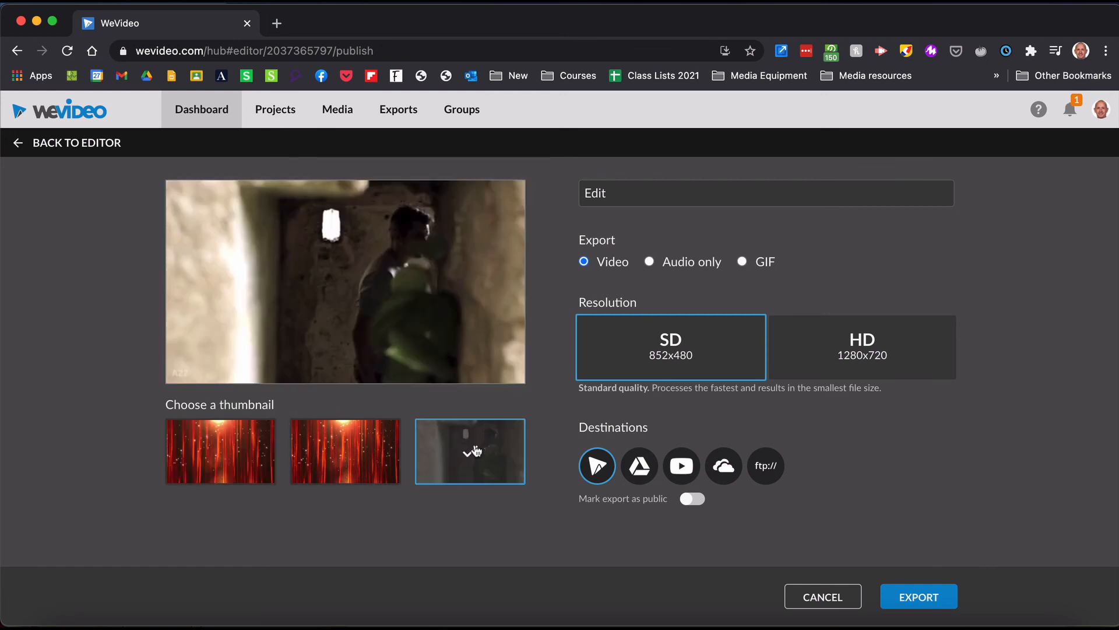
left_click(380, 461)
left_click(233, 457)
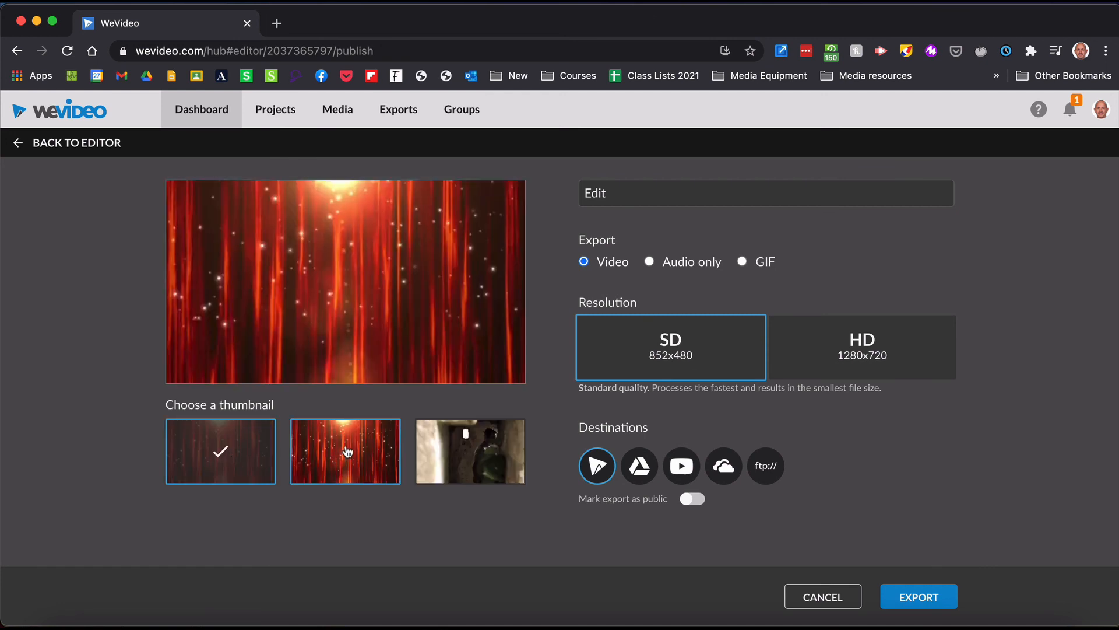
left_click(321, 453)
left_click(475, 460)
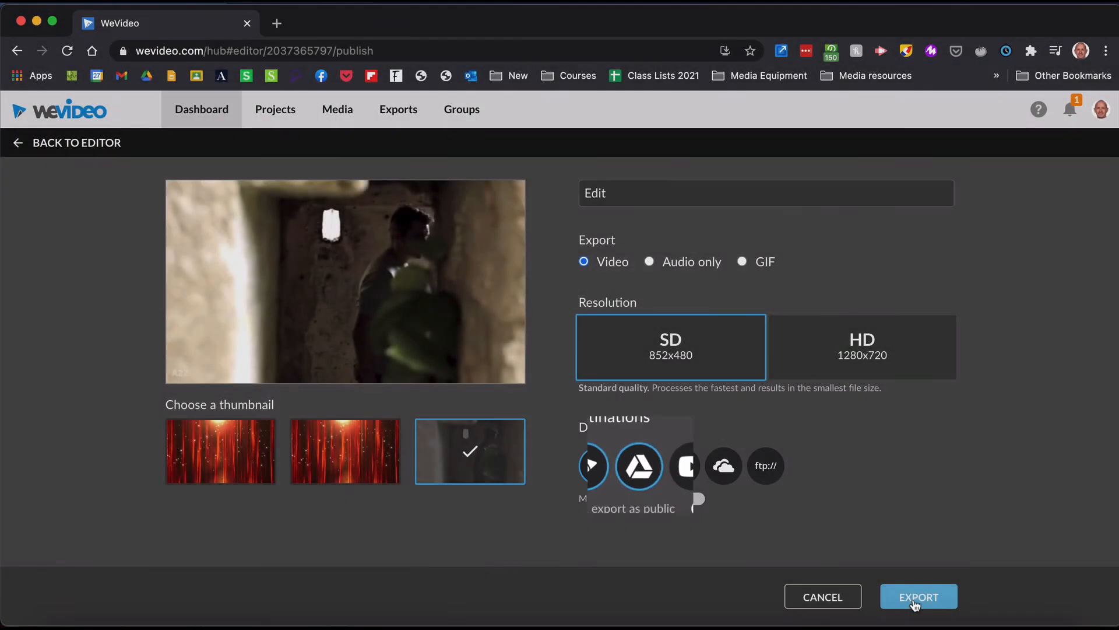
left_click(916, 600)
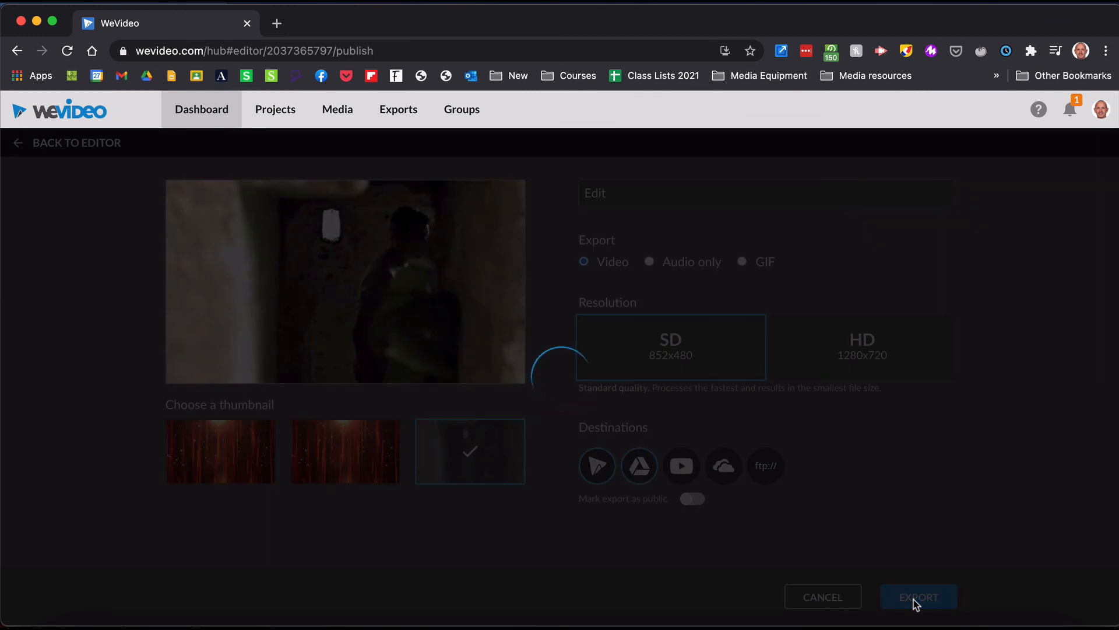